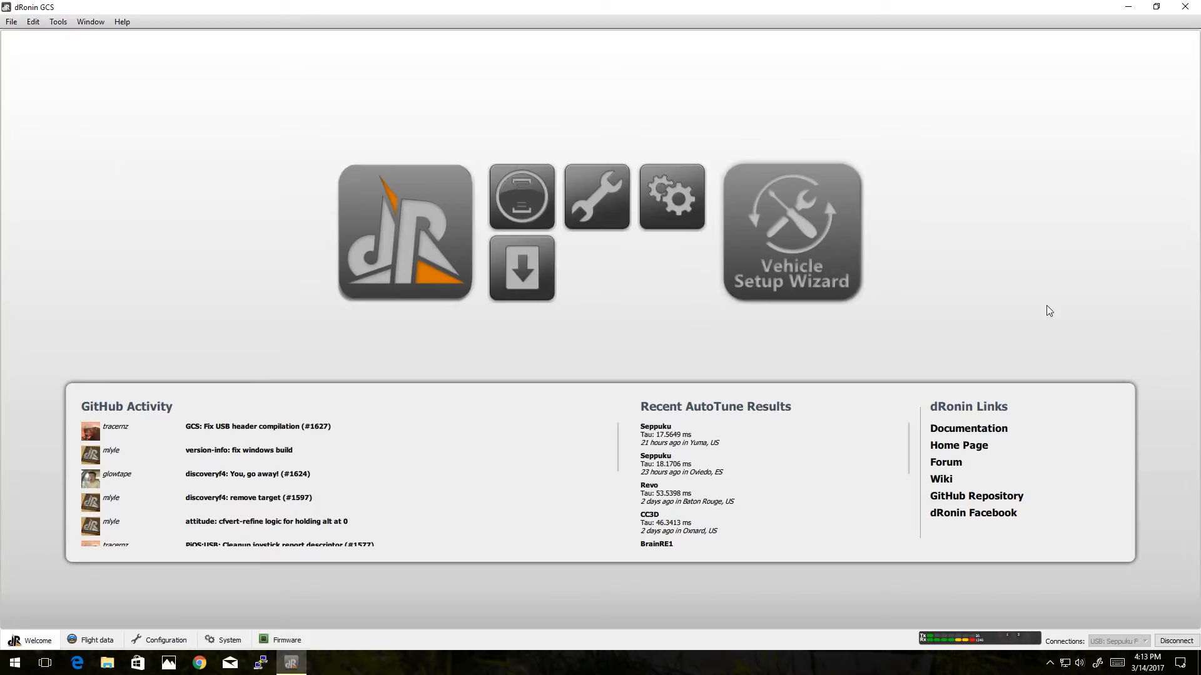
# Start the Vehicle Setup Wizard and accept the detected Seppuku board.
pyautogui.click(806, 257)
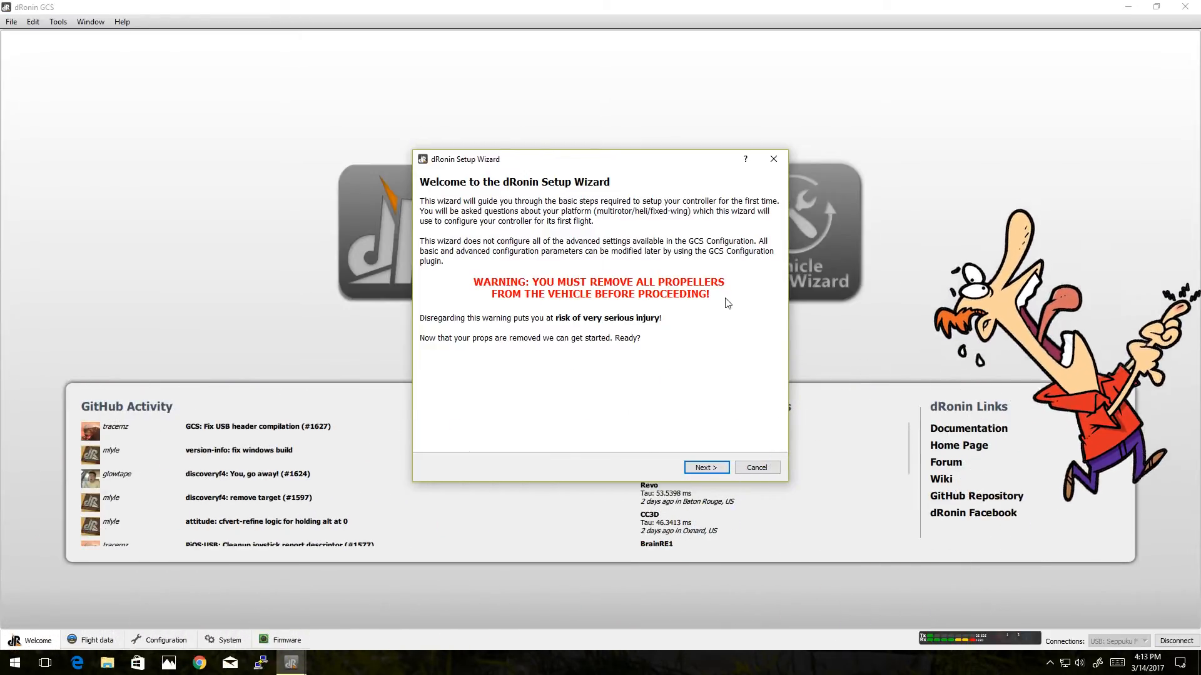
pyautogui.click(706, 467)
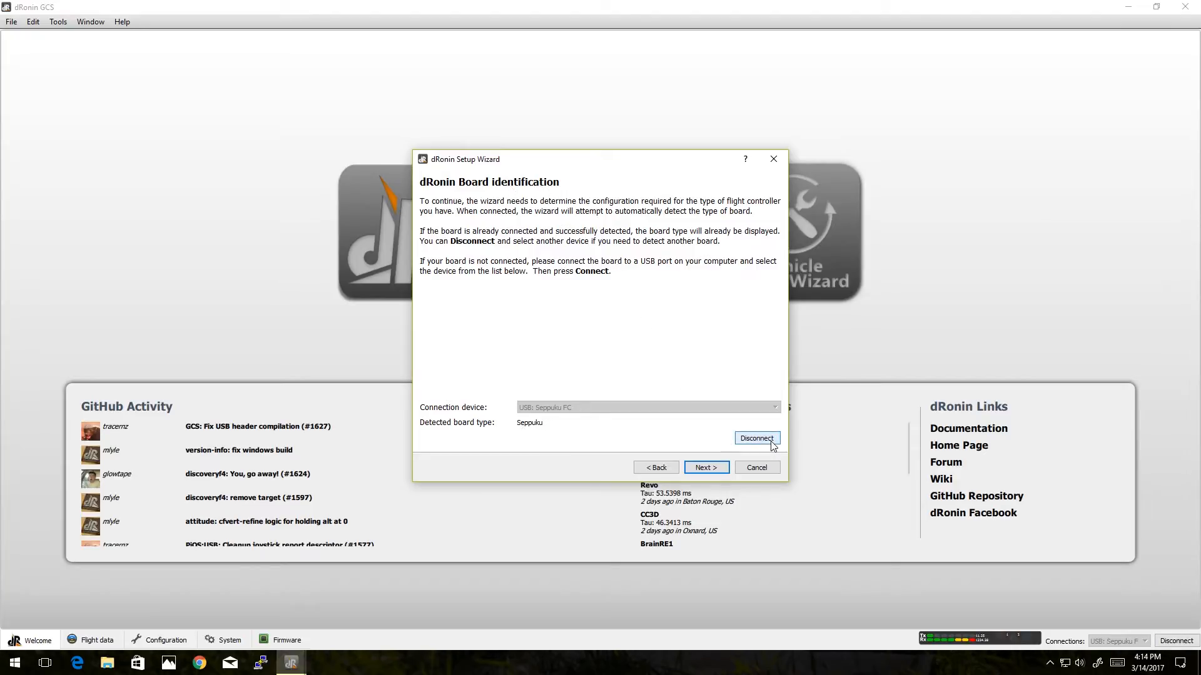
pyautogui.click(708, 471)
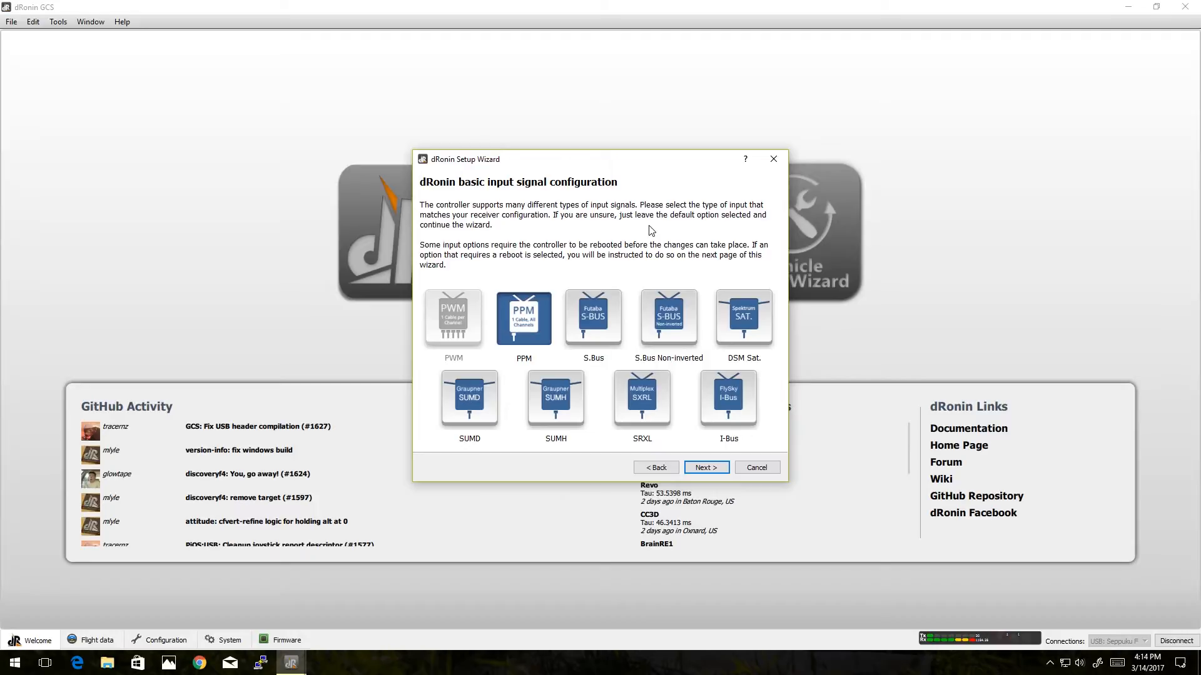
# Set the receiver input signal to S.Bus and accept Multirotor as the vehicle type.
pyautogui.click(596, 318)
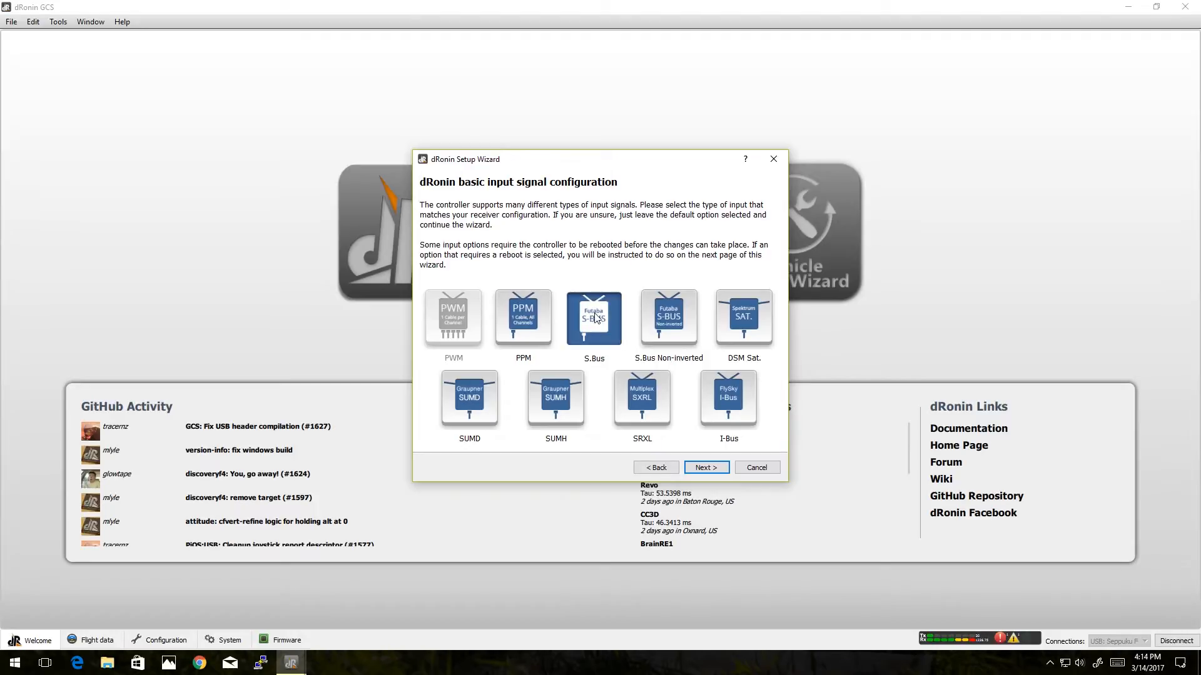
pyautogui.click(716, 470)
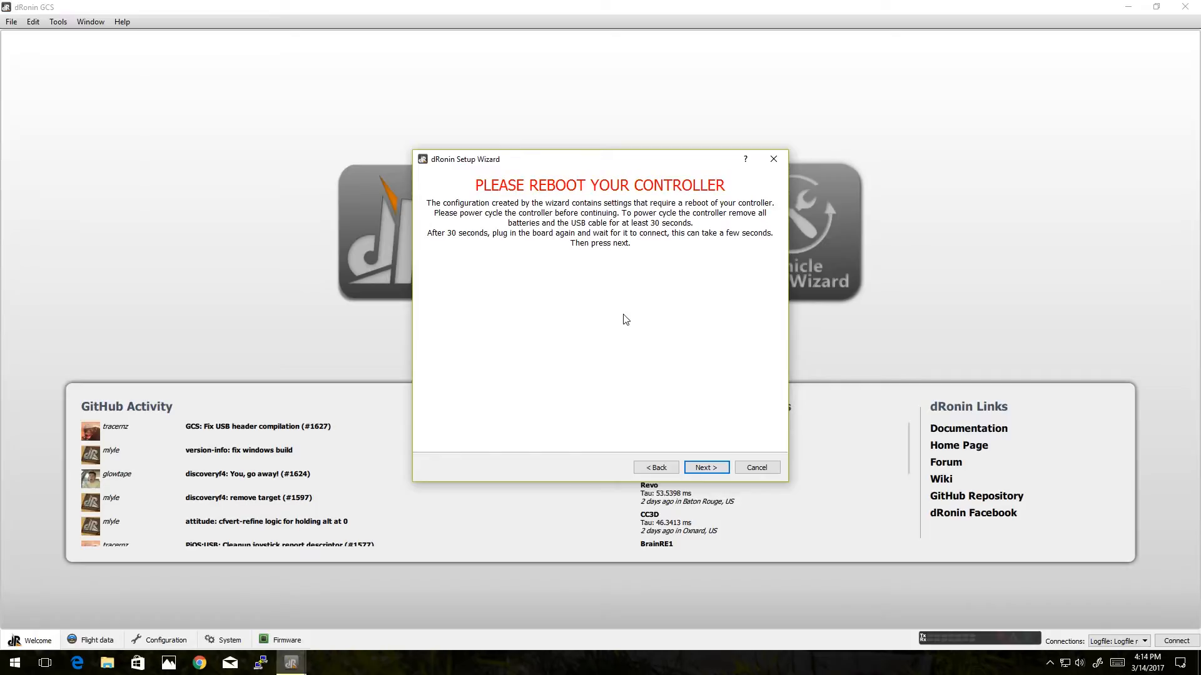
pyautogui.click(705, 467)
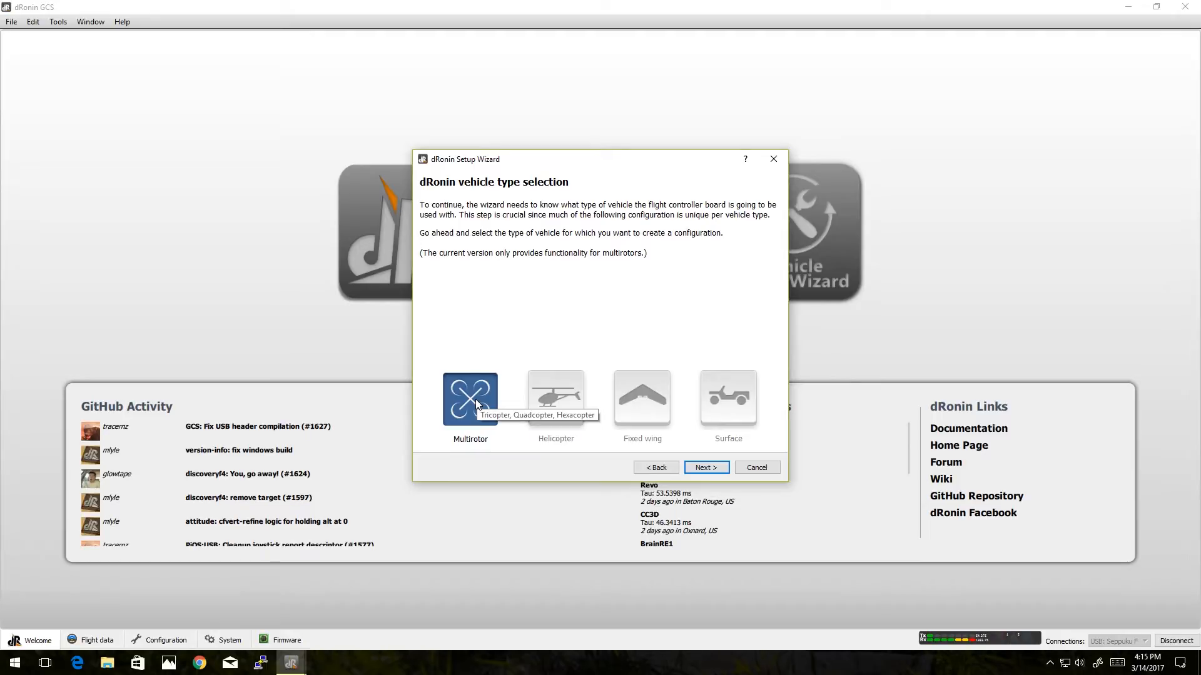
pyautogui.click(723, 469)
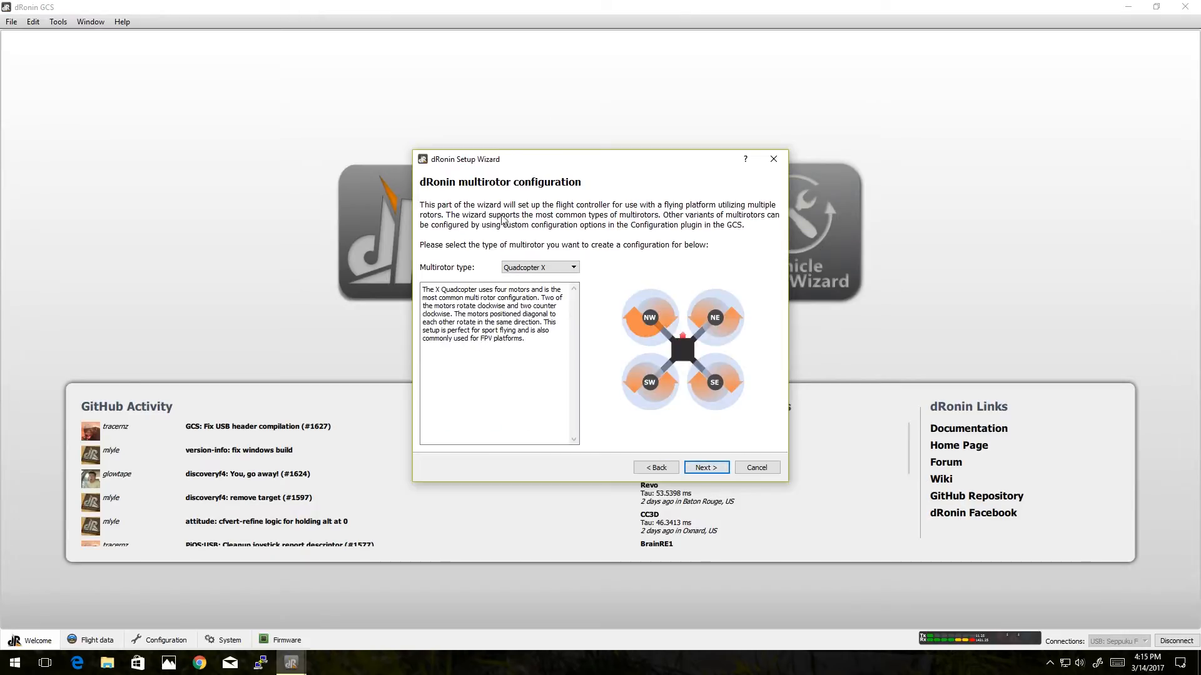
# Try the Tricopter and Hexacopter options as the multirotor type.
pyautogui.click(573, 268)
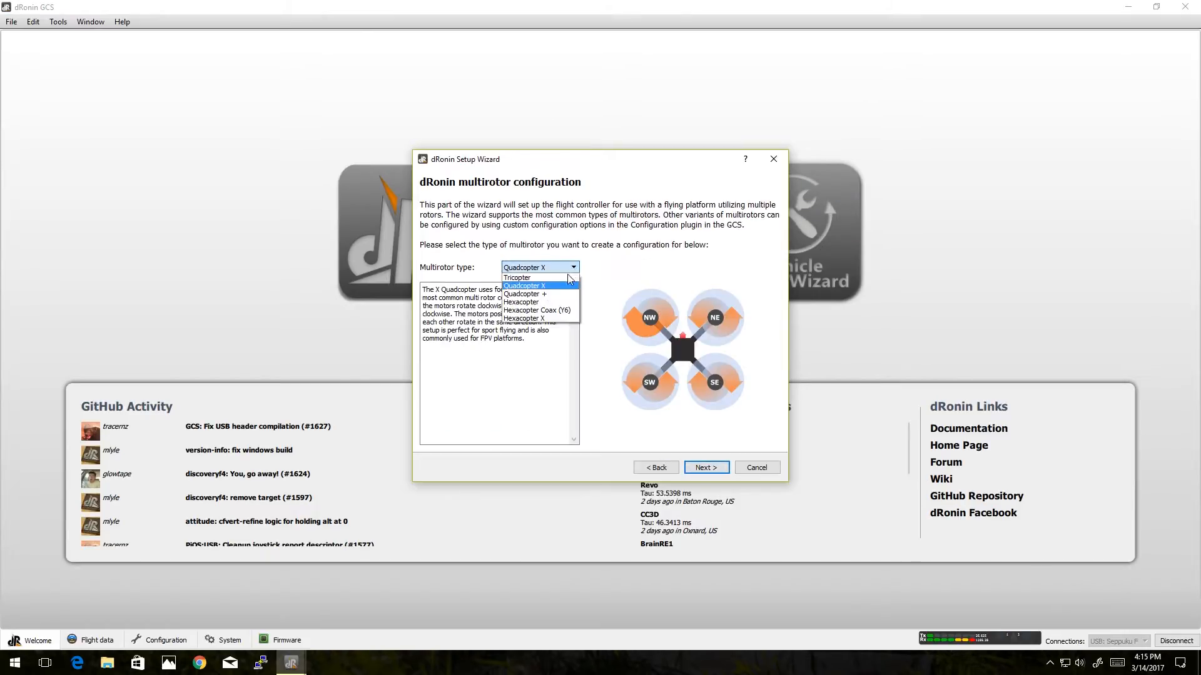
pyautogui.click(568, 278)
pyautogui.click(566, 268)
pyautogui.click(562, 302)
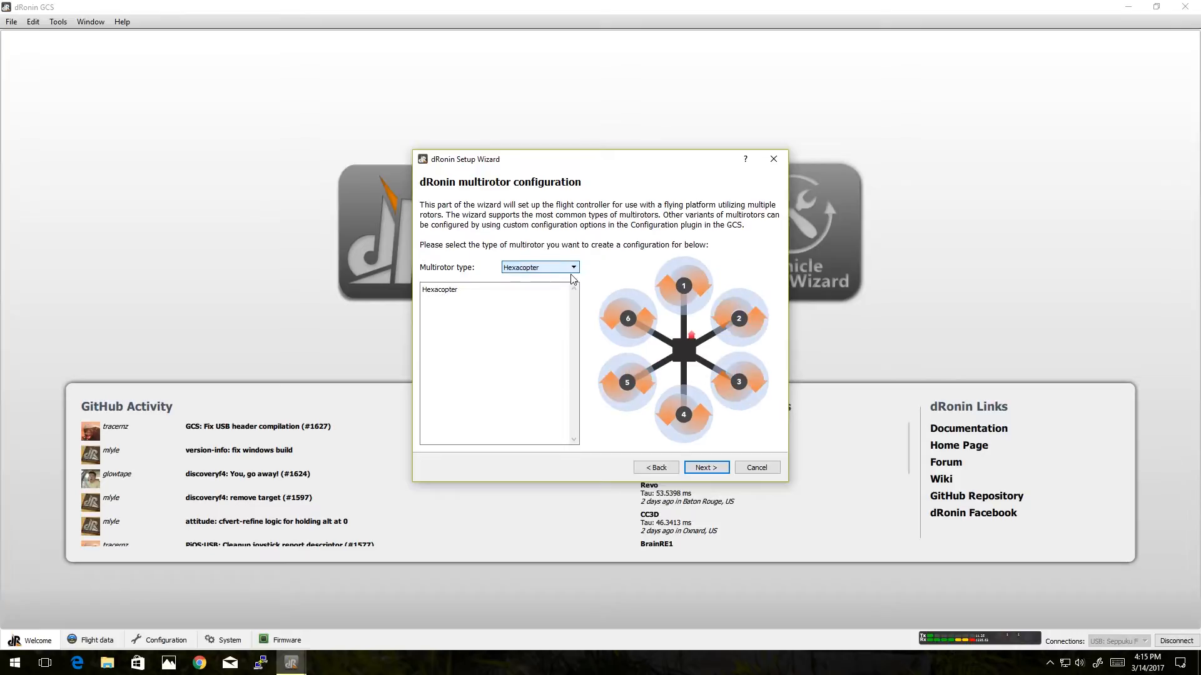
# Set the multirotor type to Quadcopter X and the ESC output signal to Oneshot125.
pyautogui.click(566, 268)
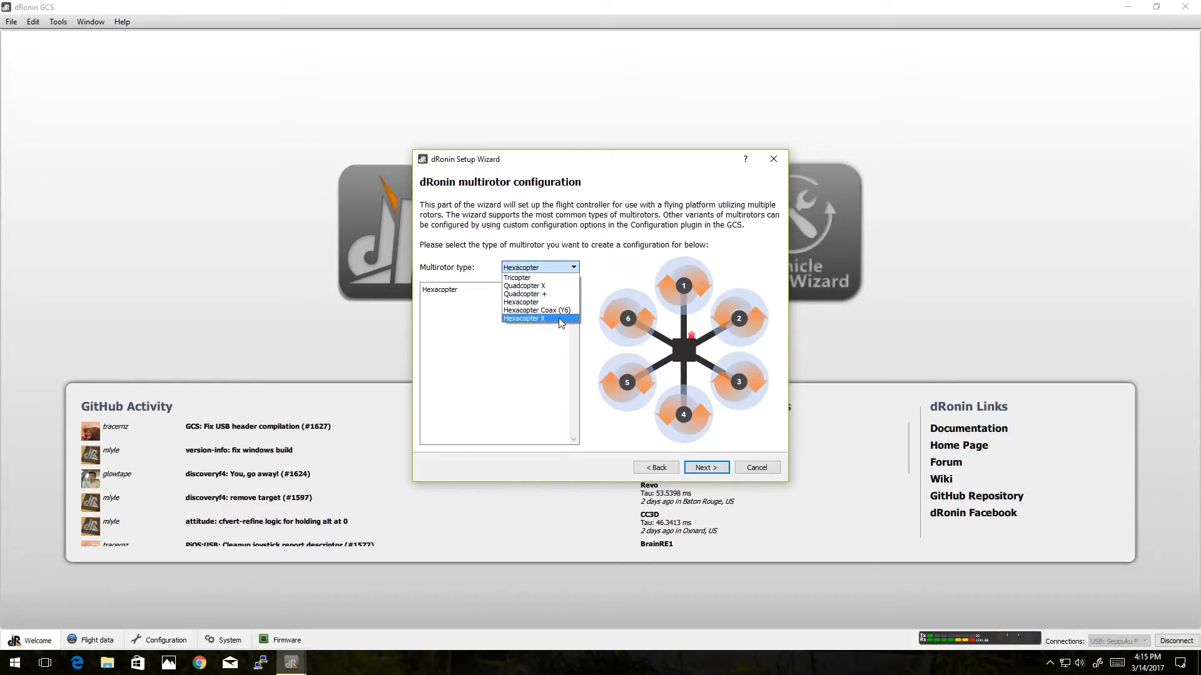
pyautogui.click(550, 287)
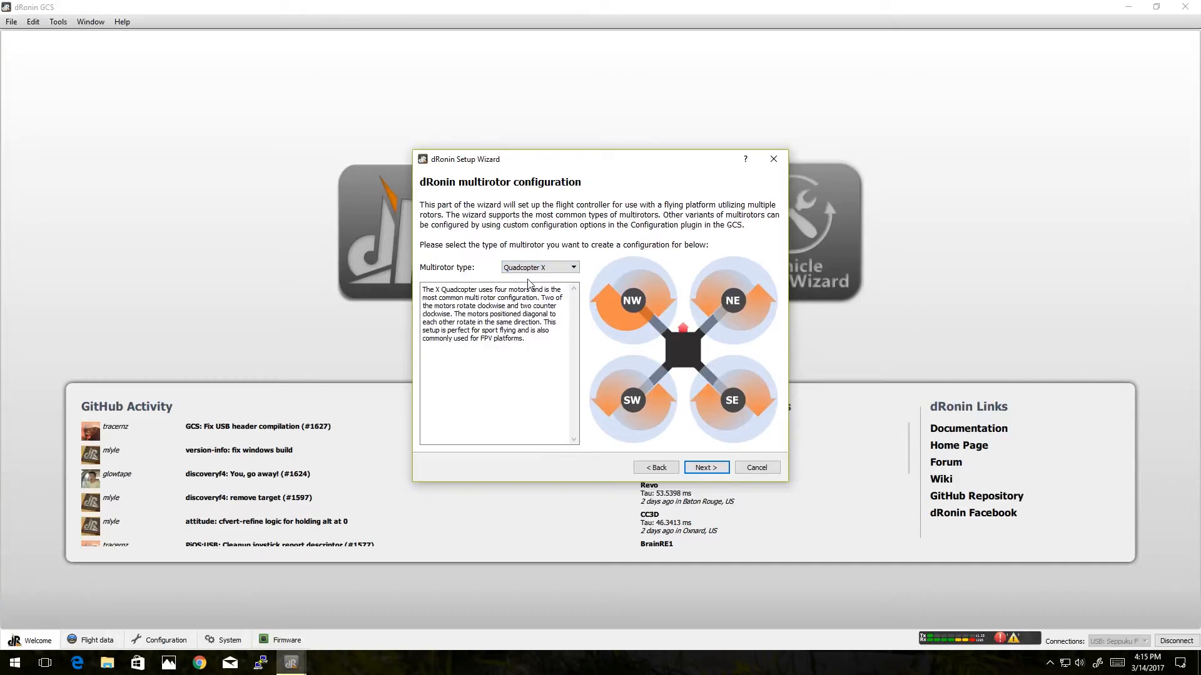
pyautogui.click(705, 468)
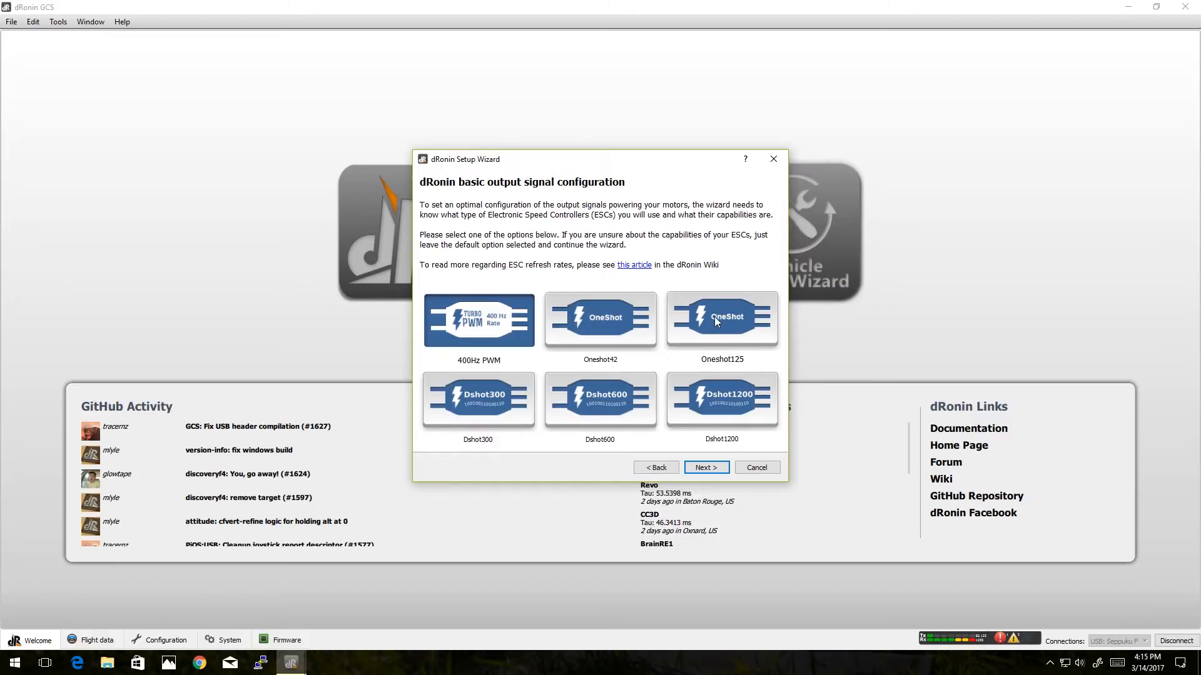
pyautogui.click(728, 325)
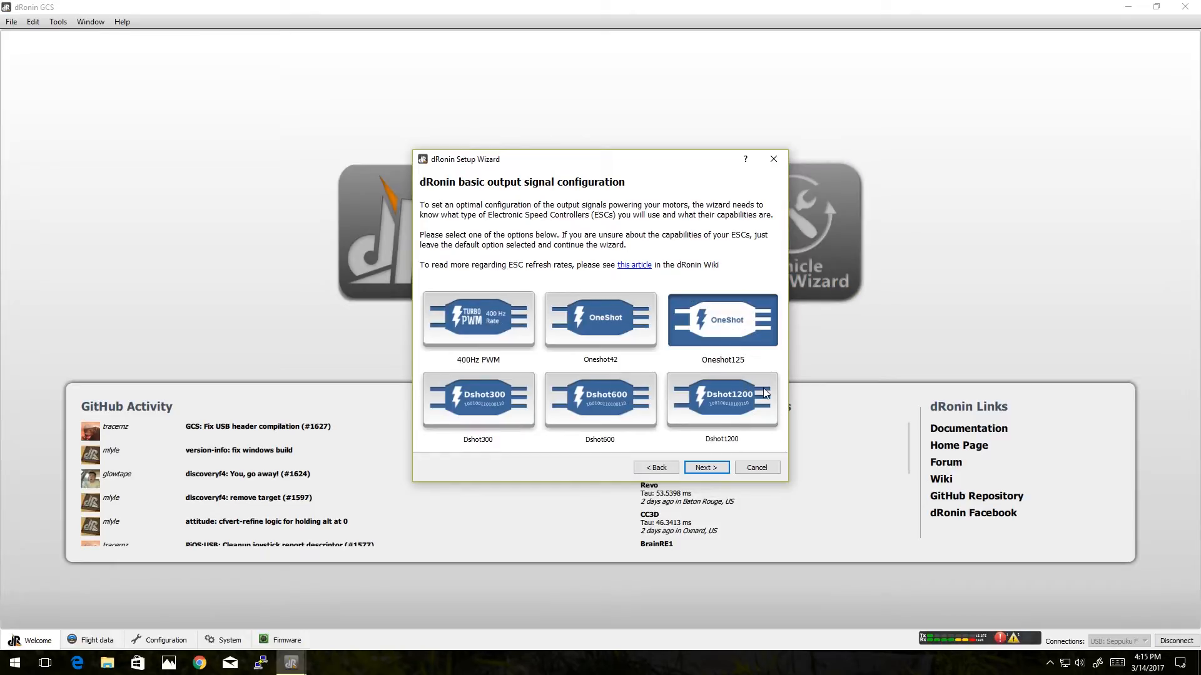
pyautogui.press('Return')
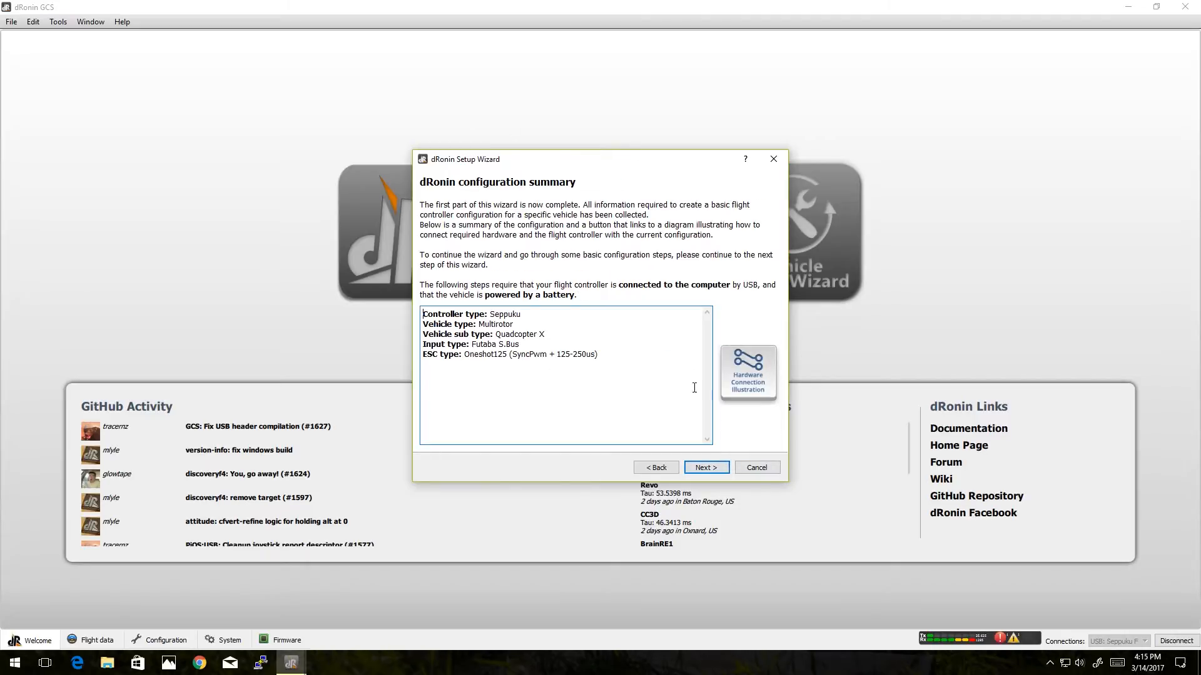
# Examine the hardware connection diagram showing how the receiver and motors wire to the flight controller.
pyautogui.click(759, 394)
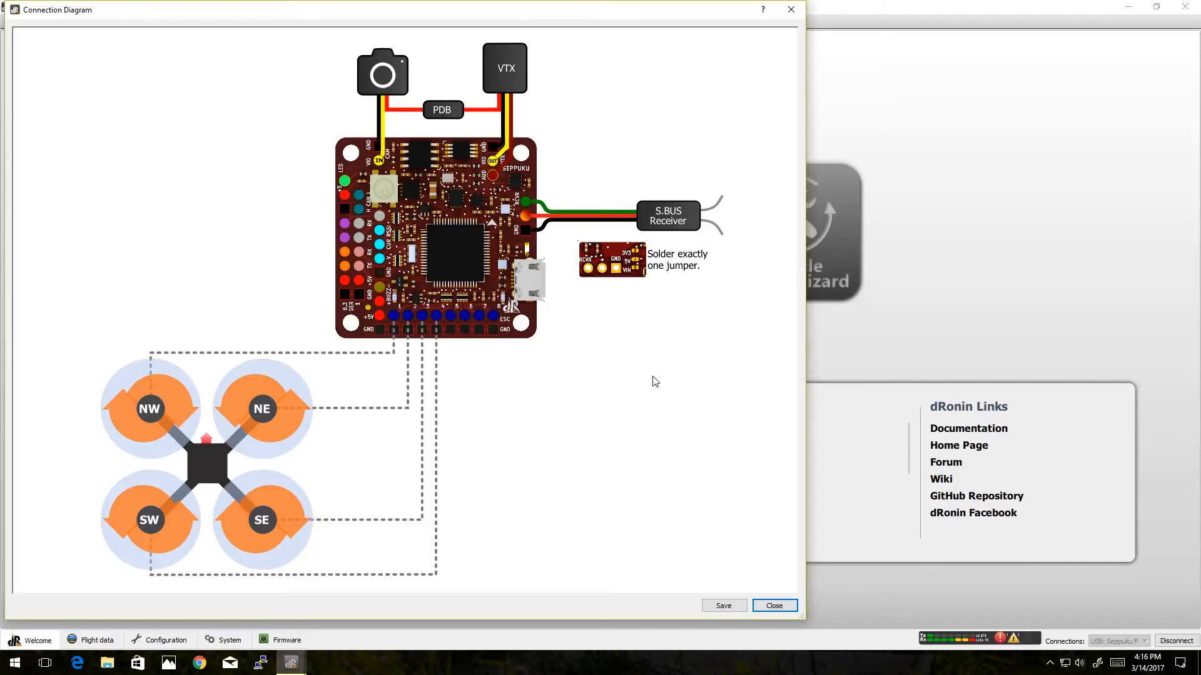
pyautogui.click(774, 605)
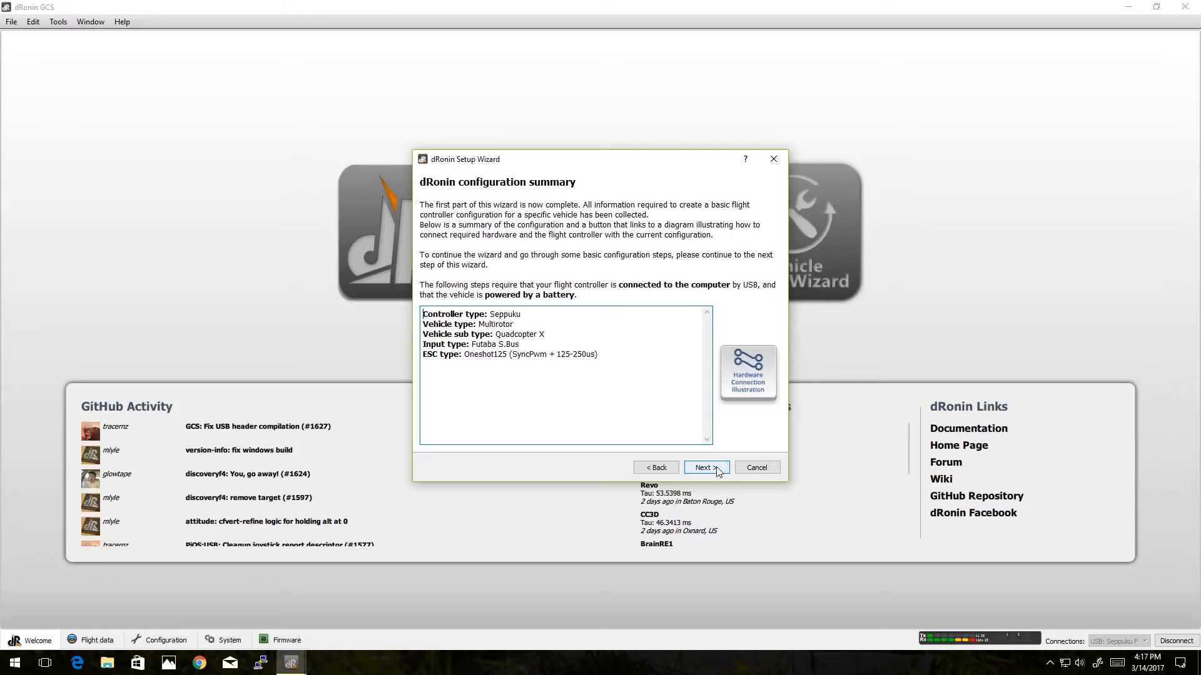
# Run the sensor calibration to calculate the gyro and accelerometer bias with the vehicle level.
pyautogui.click(717, 473)
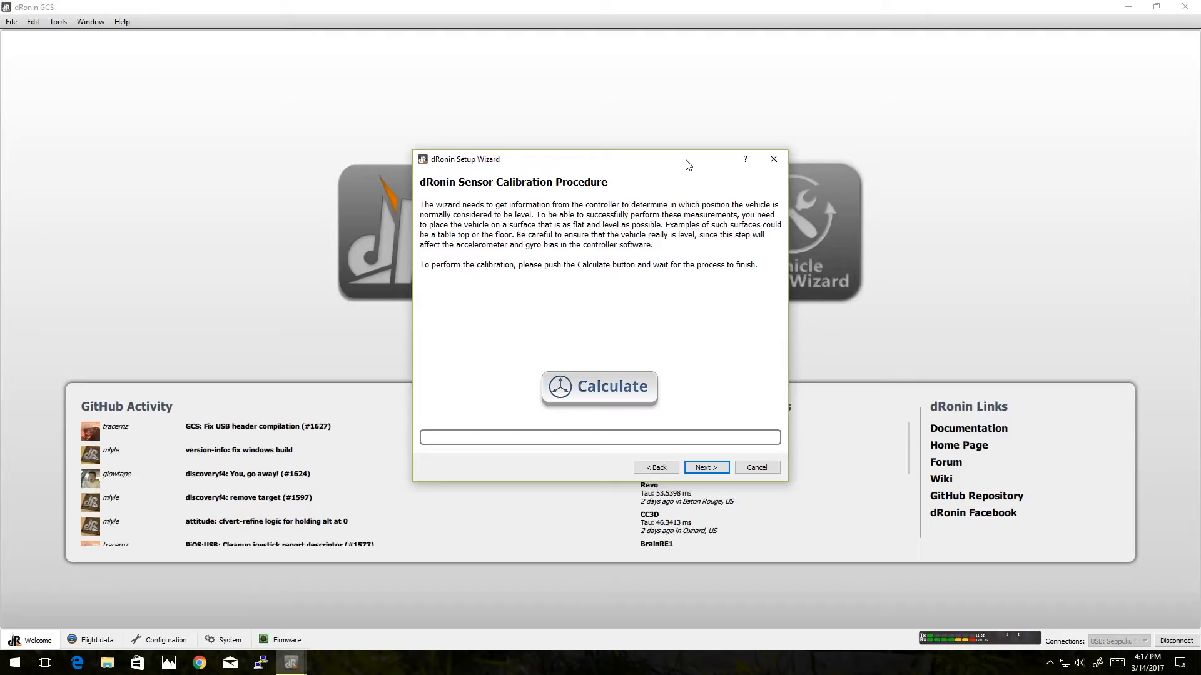
pyautogui.click(627, 386)
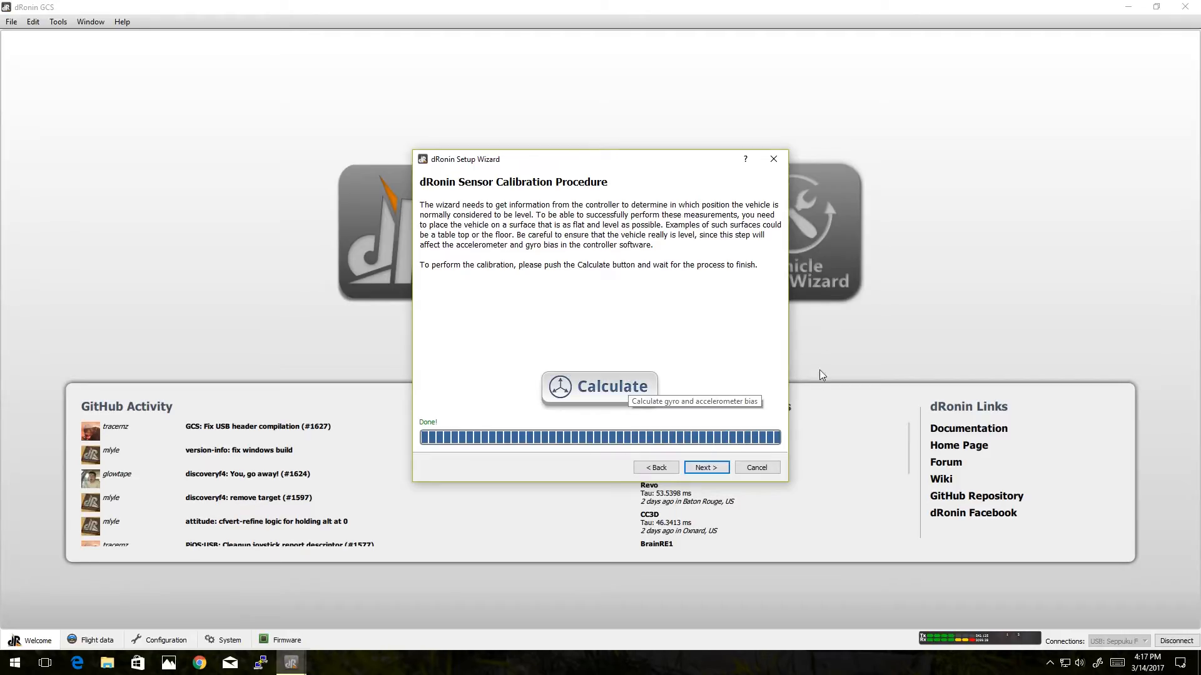
pyautogui.click(725, 475)
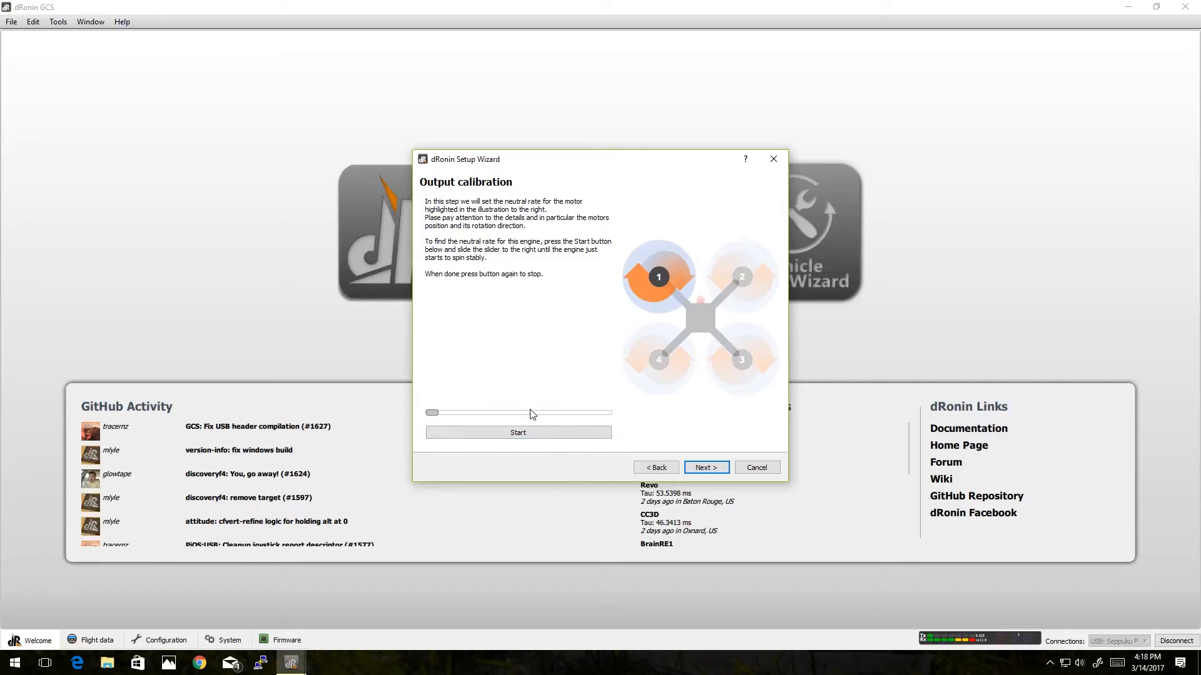
# Calibrate the neutral rate of motor 1 by raising its output until it just spins stably.
pyautogui.click(471, 438)
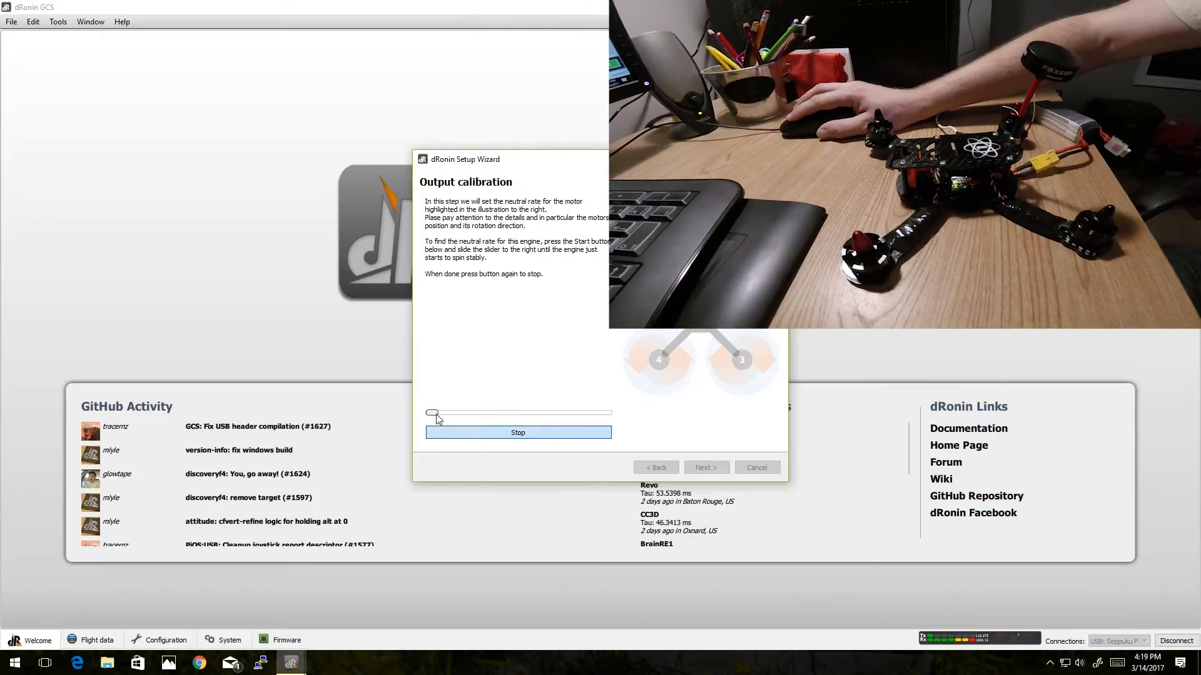
pyautogui.moveTo(437, 415); pyautogui.dragTo(475, 421)
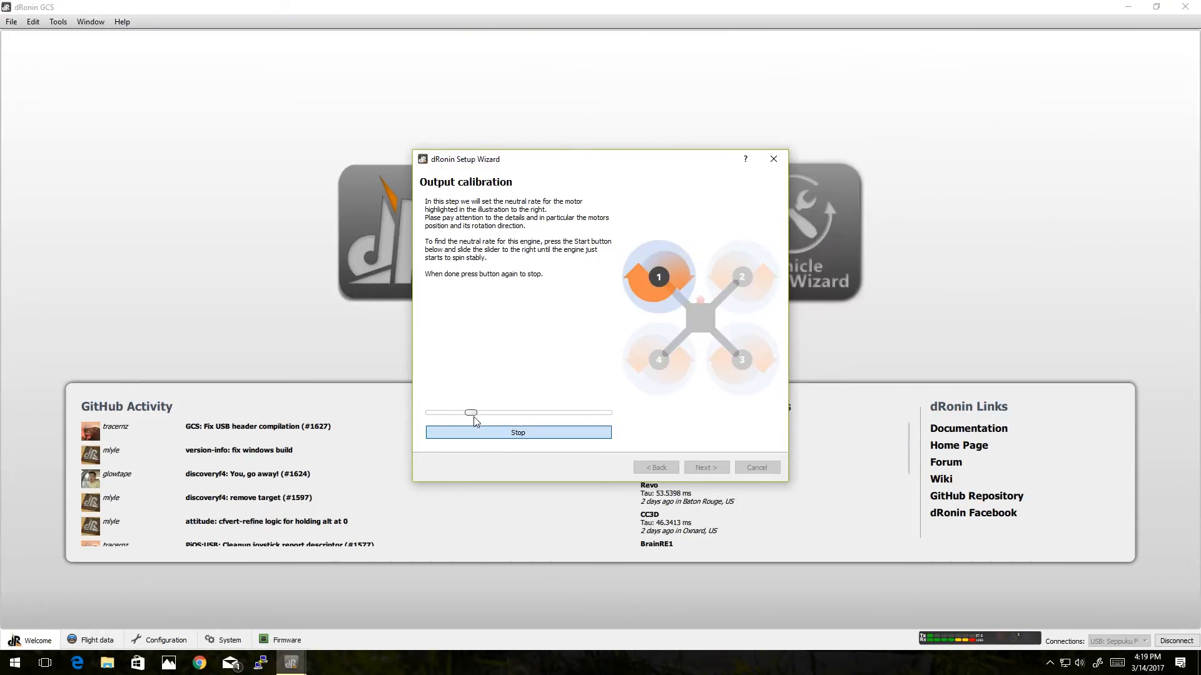
pyautogui.click(522, 439)
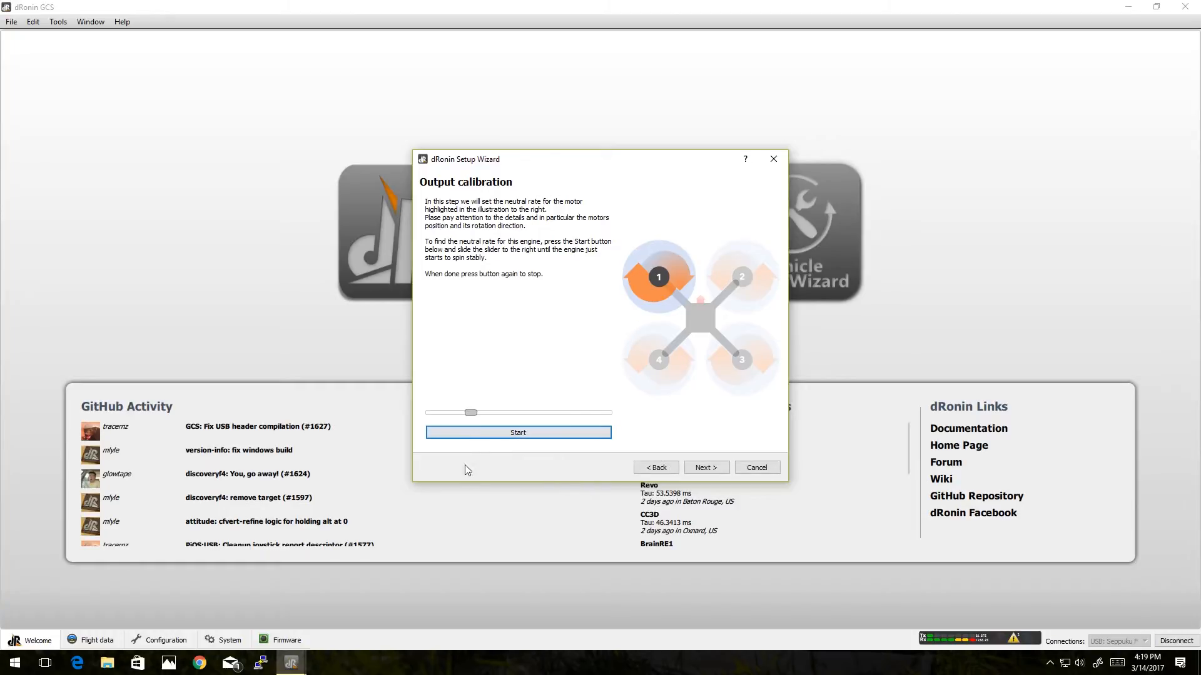
pyautogui.click(706, 468)
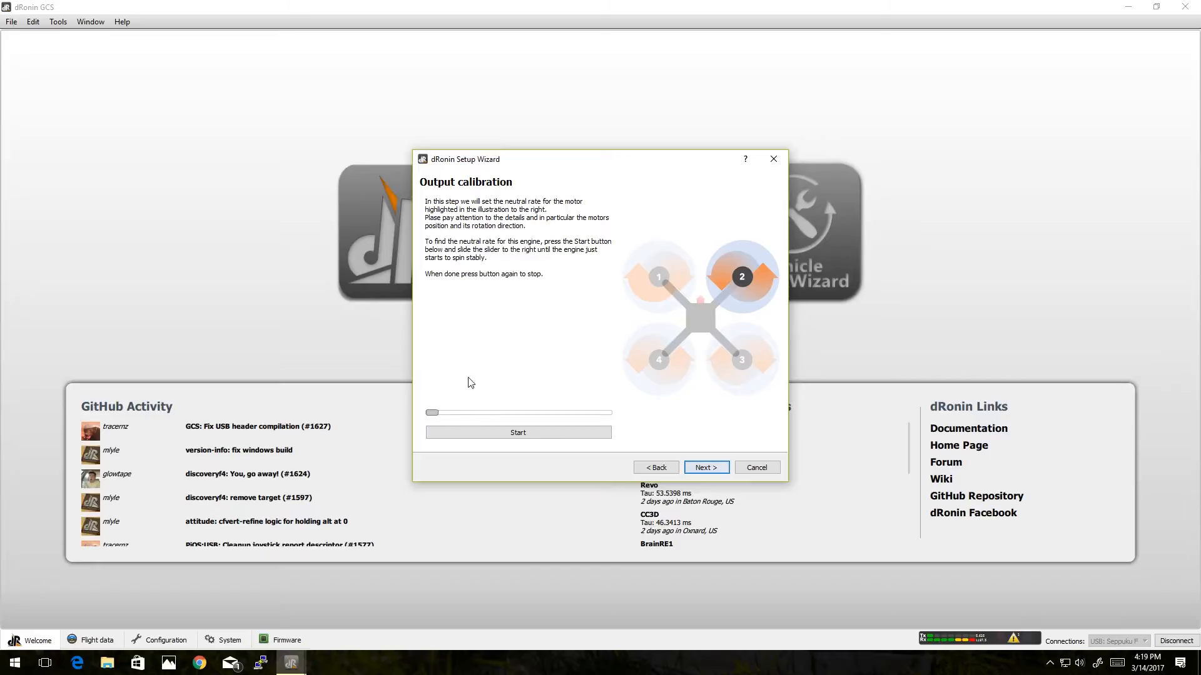
# Calibrate the neutral rate of motor 2 by raising its output until it just spins stably.
pyautogui.click(530, 437)
pyautogui.moveTo(436, 415); pyautogui.dragTo(474, 420)
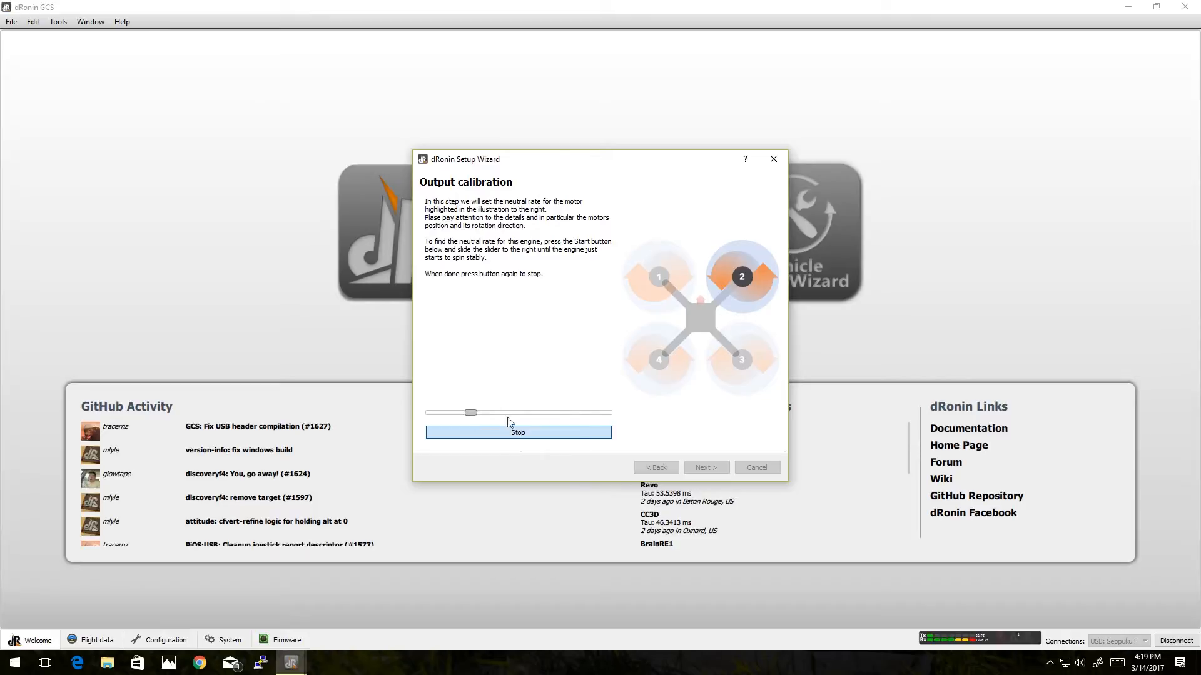
pyautogui.click(526, 437)
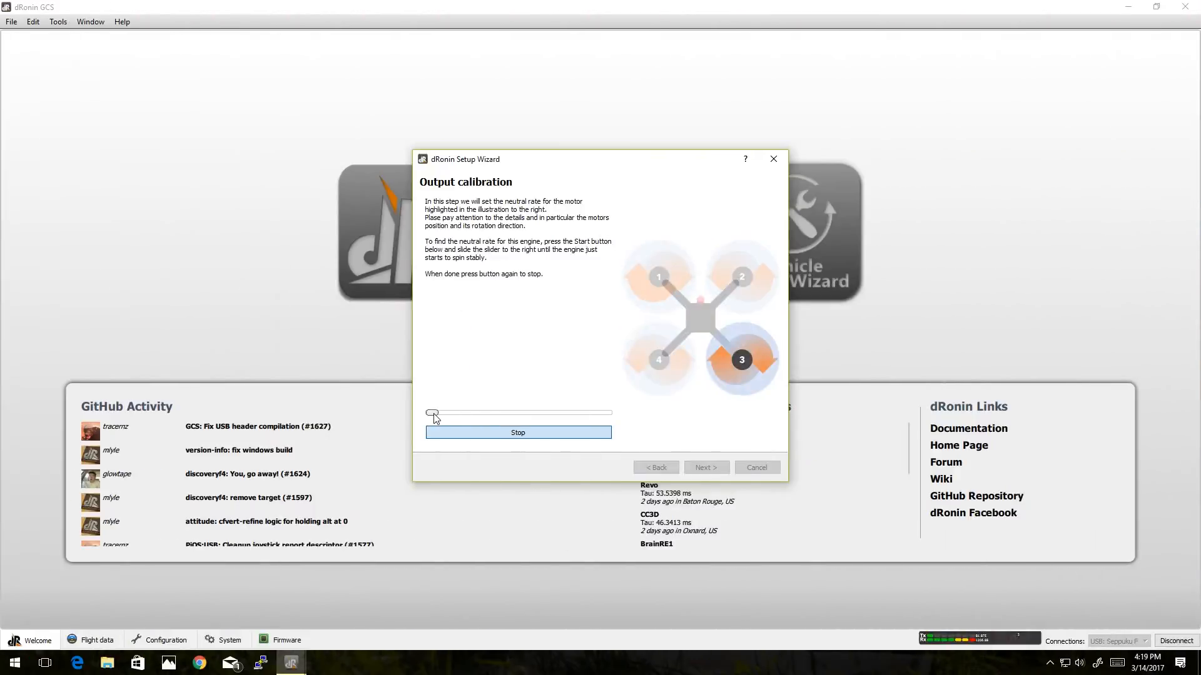
# Calibrate the neutral rate of motor 3 by raising its output until it just spins stably.
pyautogui.moveTo(436, 415); pyautogui.dragTo(473, 418)
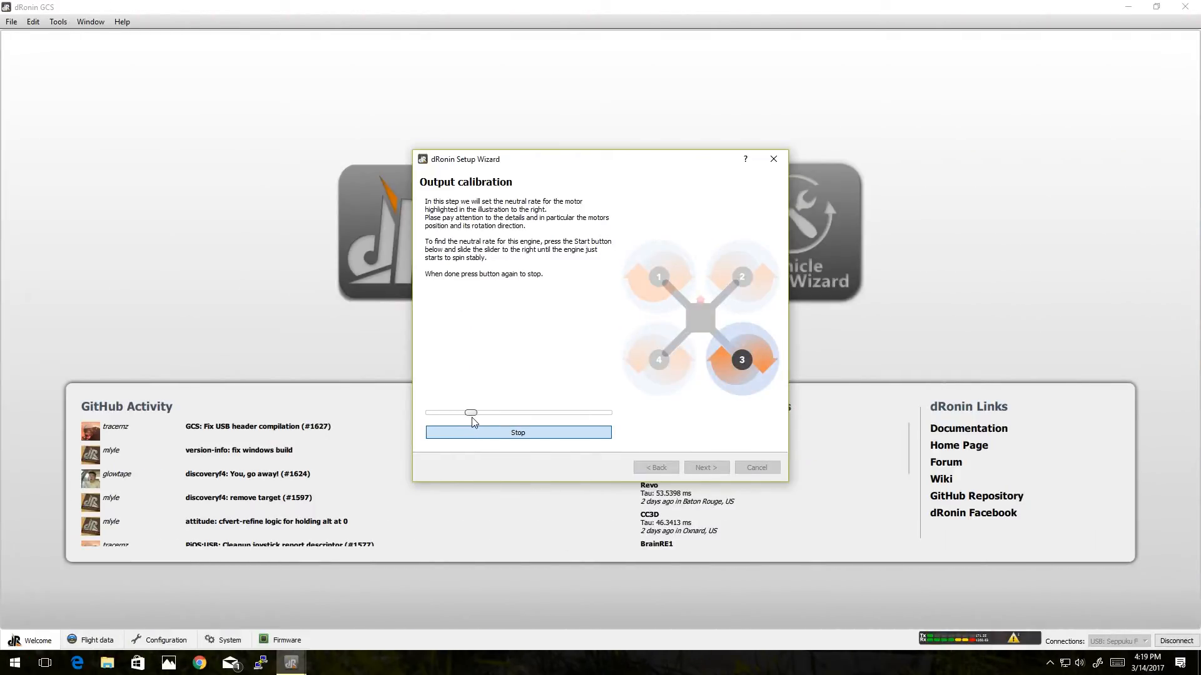
pyautogui.click(541, 439)
pyautogui.click(708, 468)
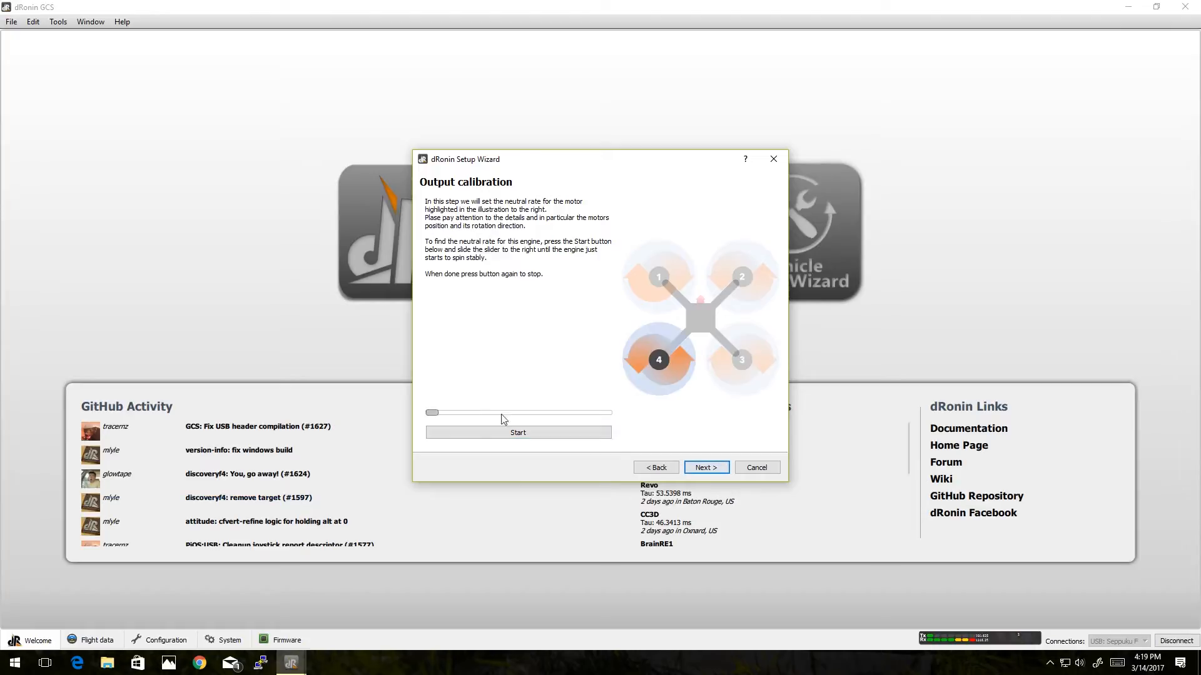
# Calibrate the neutral rate of motor 4 by raising its output until it just spins stably.
pyautogui.click(449, 430)
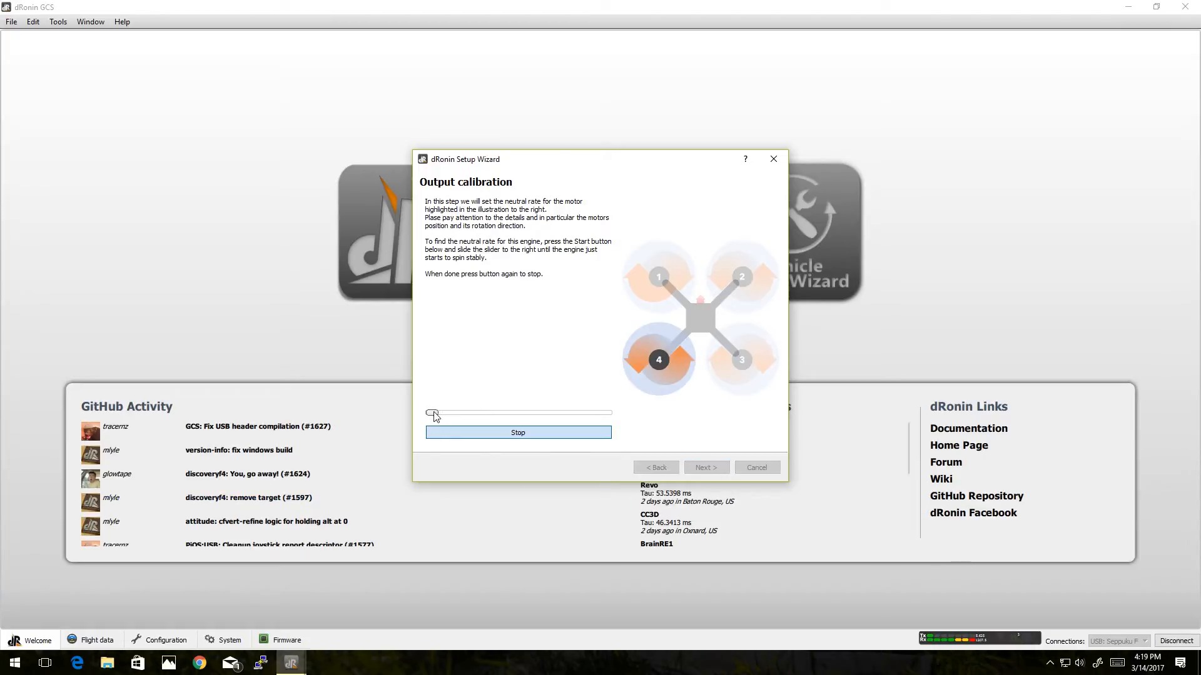
pyautogui.moveTo(433, 413); pyautogui.dragTo(476, 413)
pyautogui.click(515, 434)
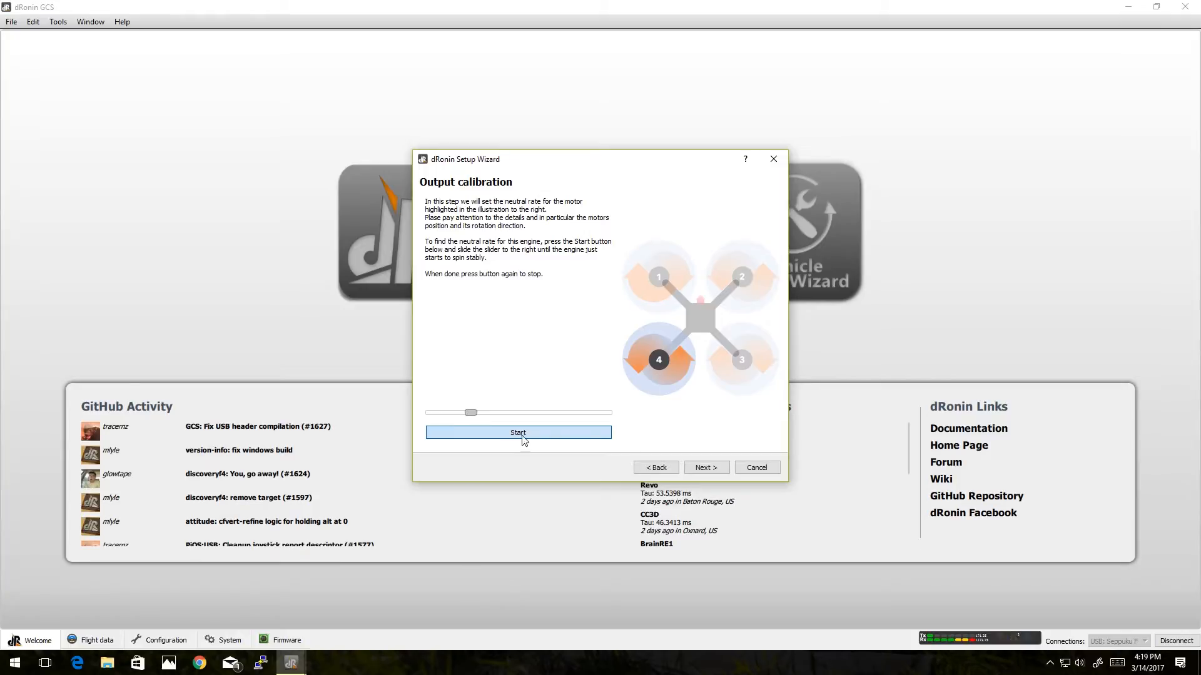
# Save the completed wizard configuration to the flight controller.
pyautogui.click(718, 471)
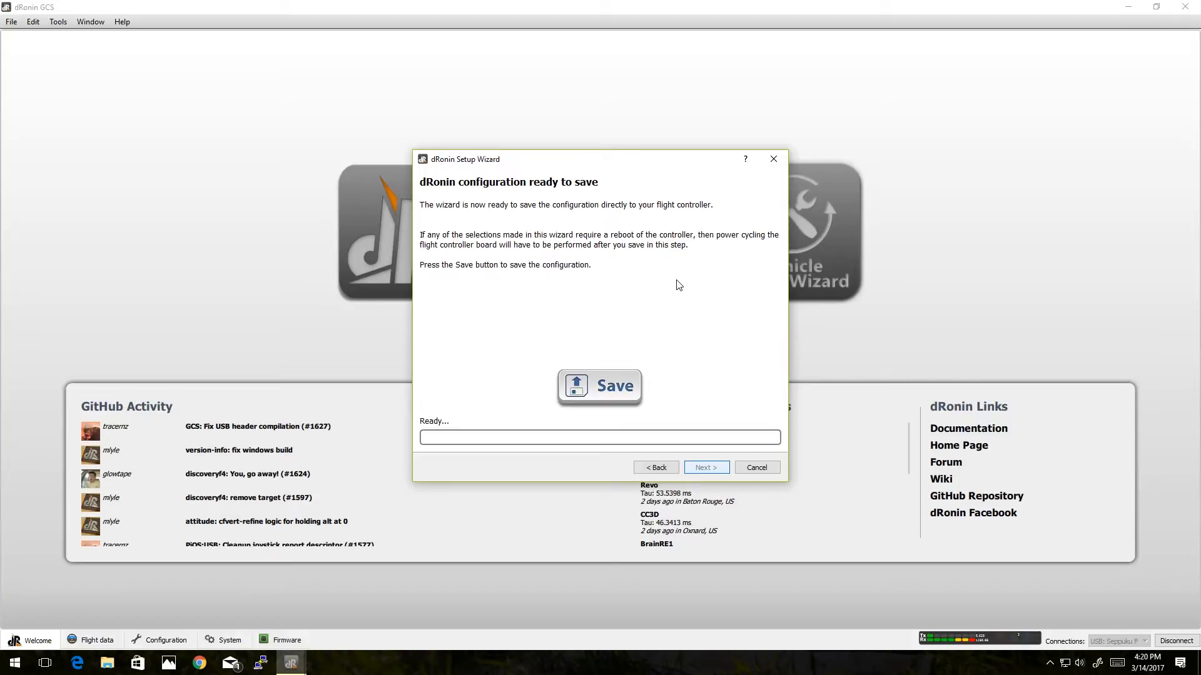
pyautogui.click(617, 383)
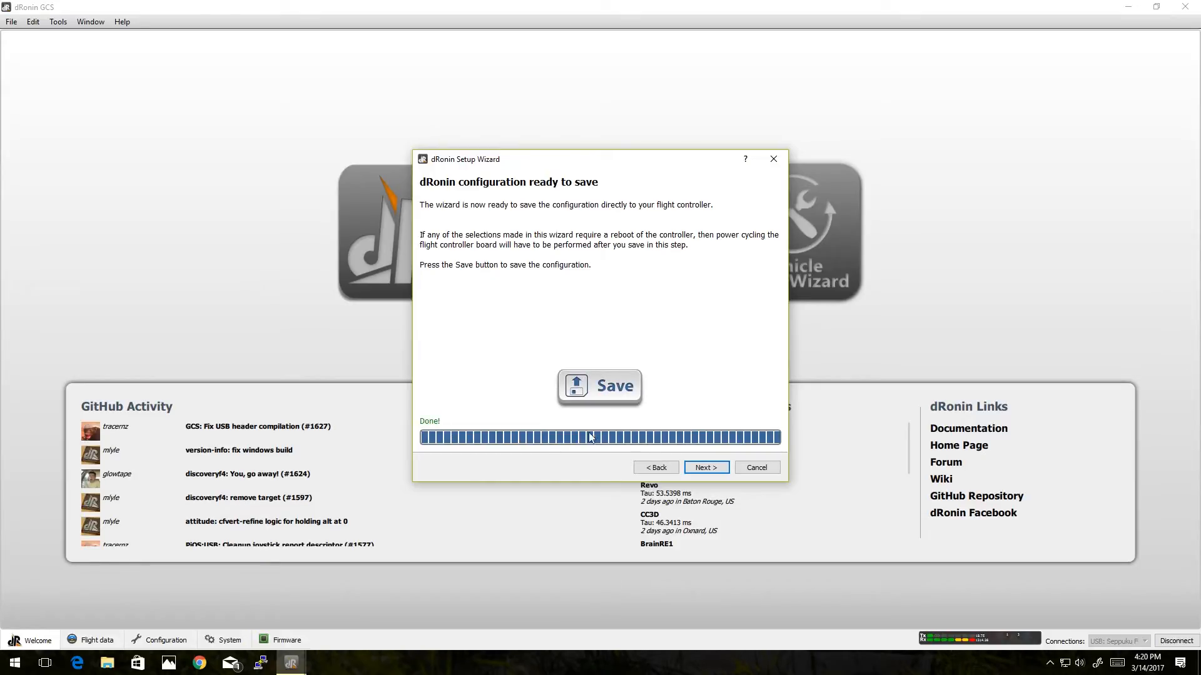
pyautogui.click(706, 468)
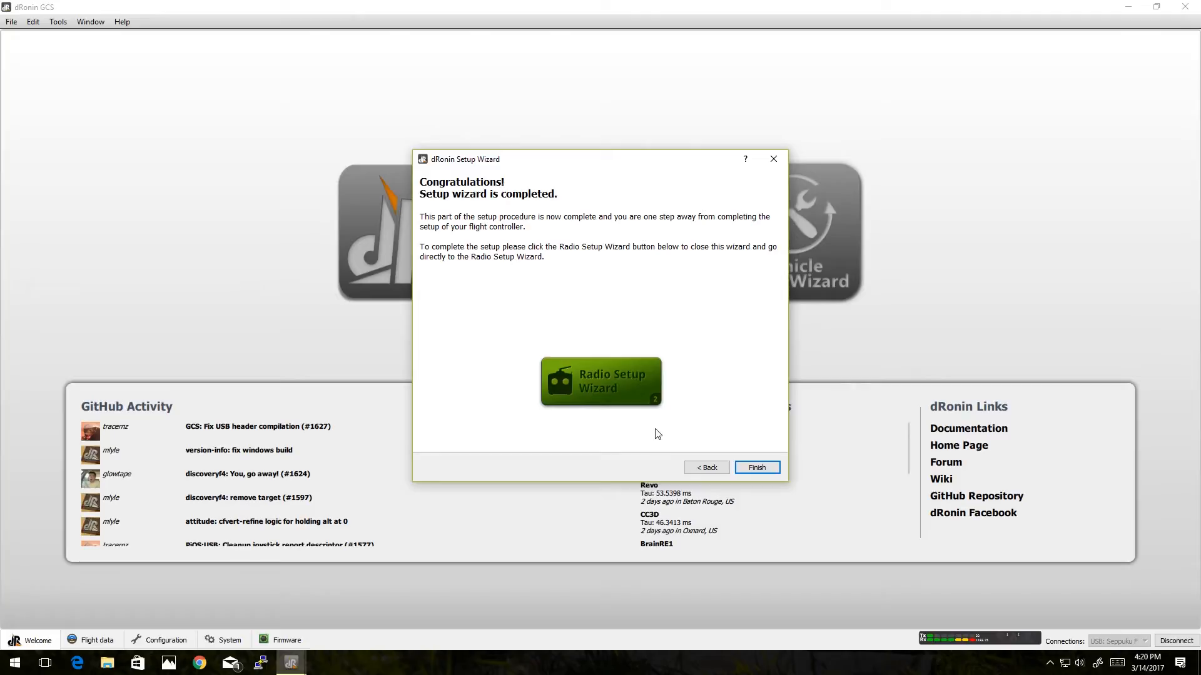
# Launch the Radio Setup Wizard and accept setting the arming settings to Always Disarmed.
pyautogui.click(615, 393)
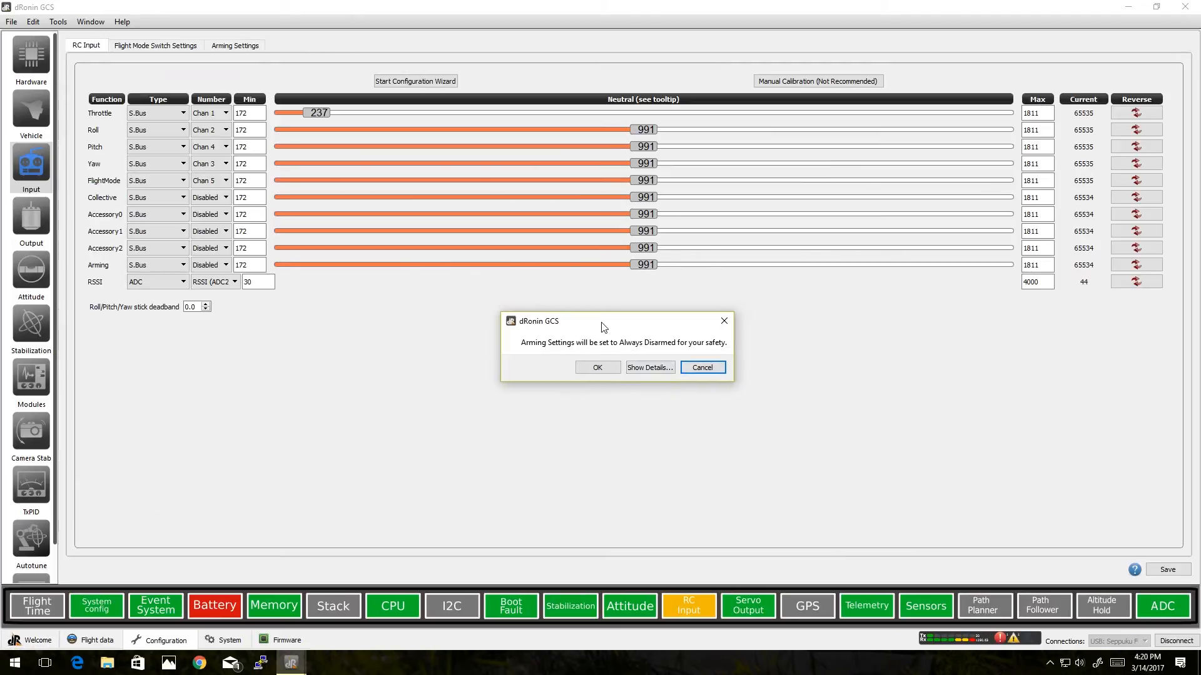
pyautogui.moveTo(610, 320); pyautogui.dragTo(579, 303)
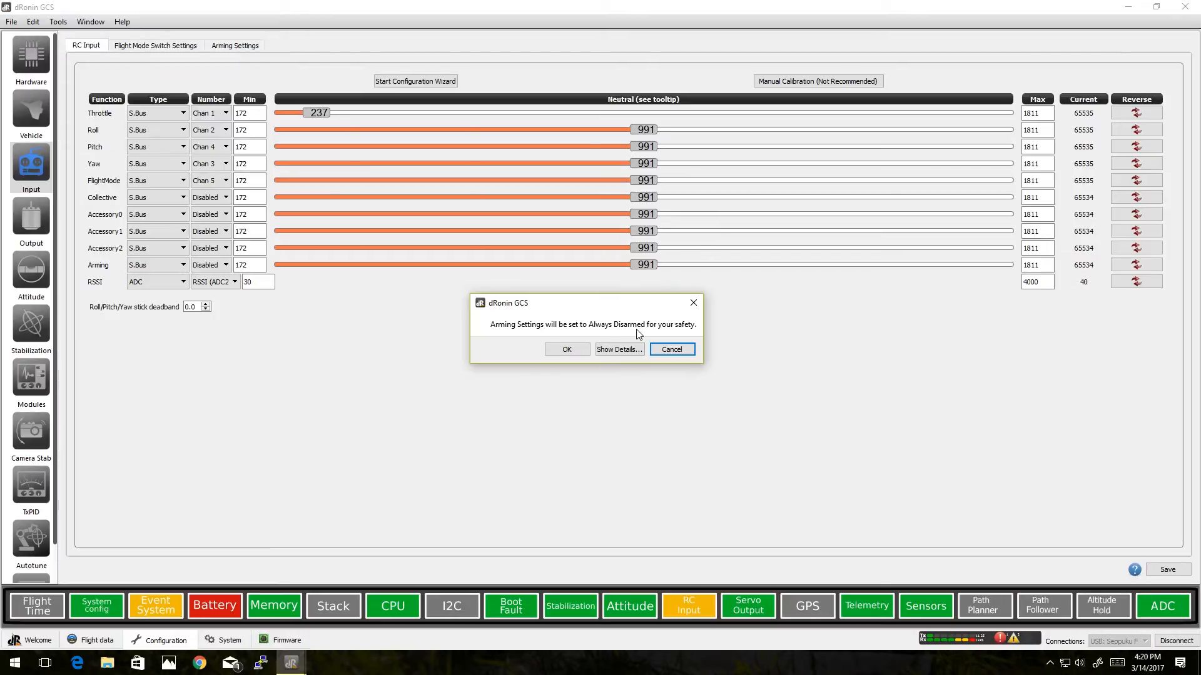
pyautogui.click(576, 352)
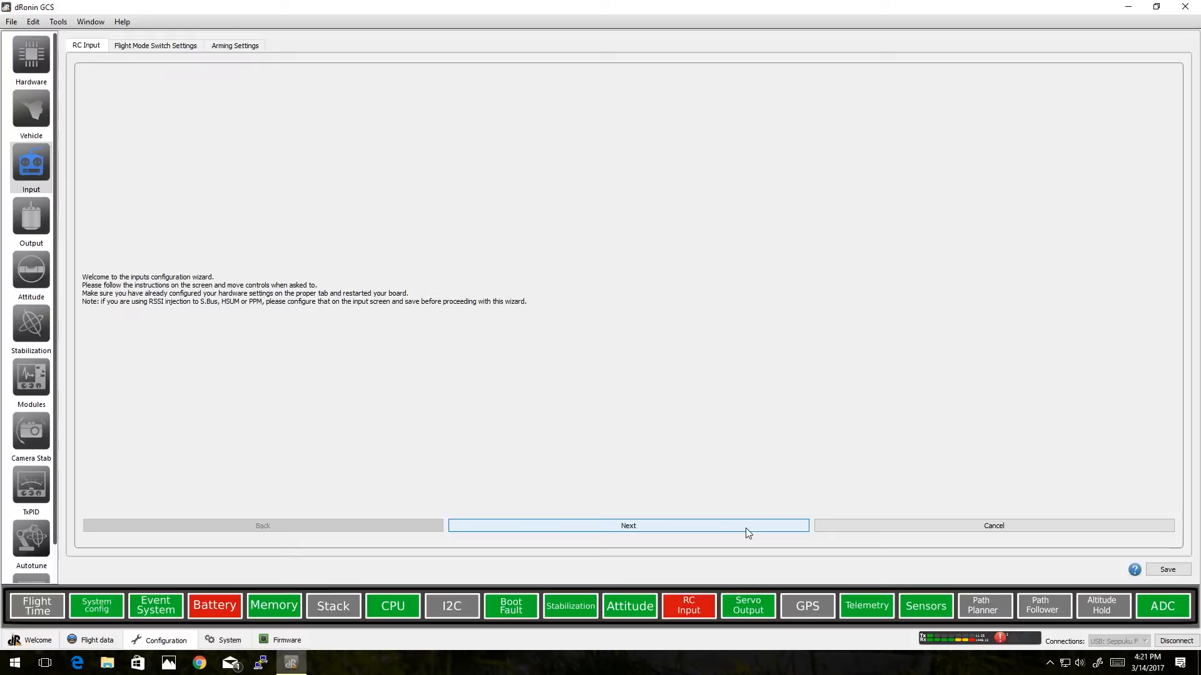
# Choose a Mode 2 transmitter of the Acro type in the inputs configuration wizard.
pyautogui.click(638, 524)
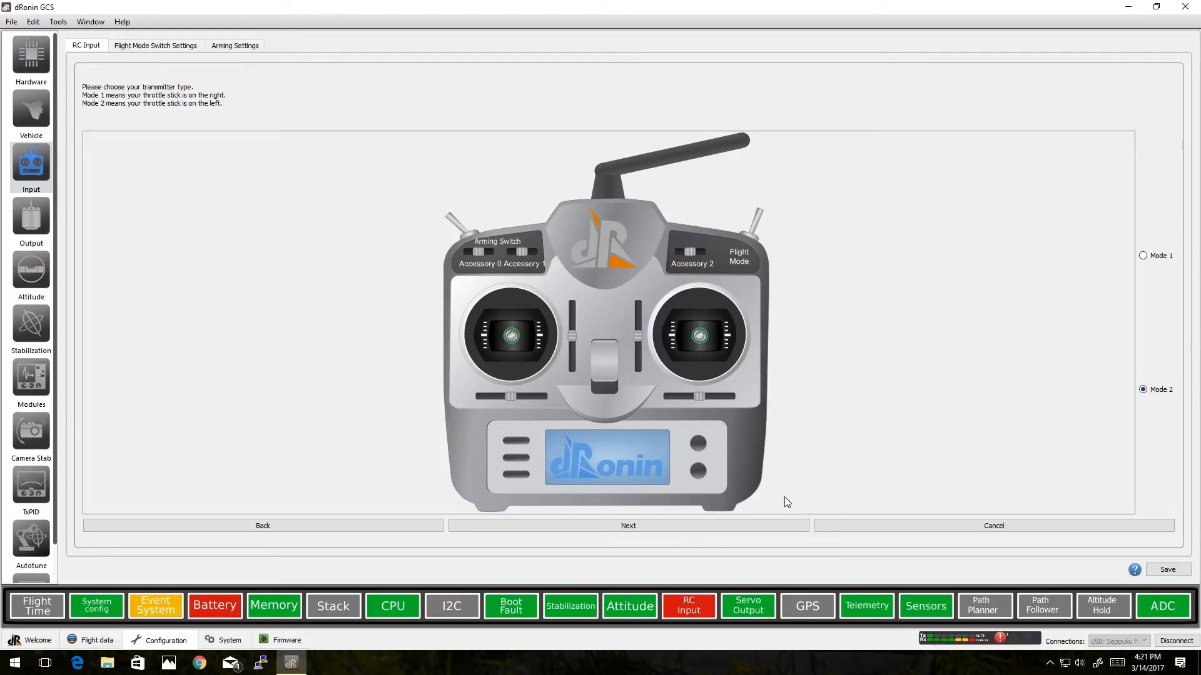
pyautogui.click(673, 529)
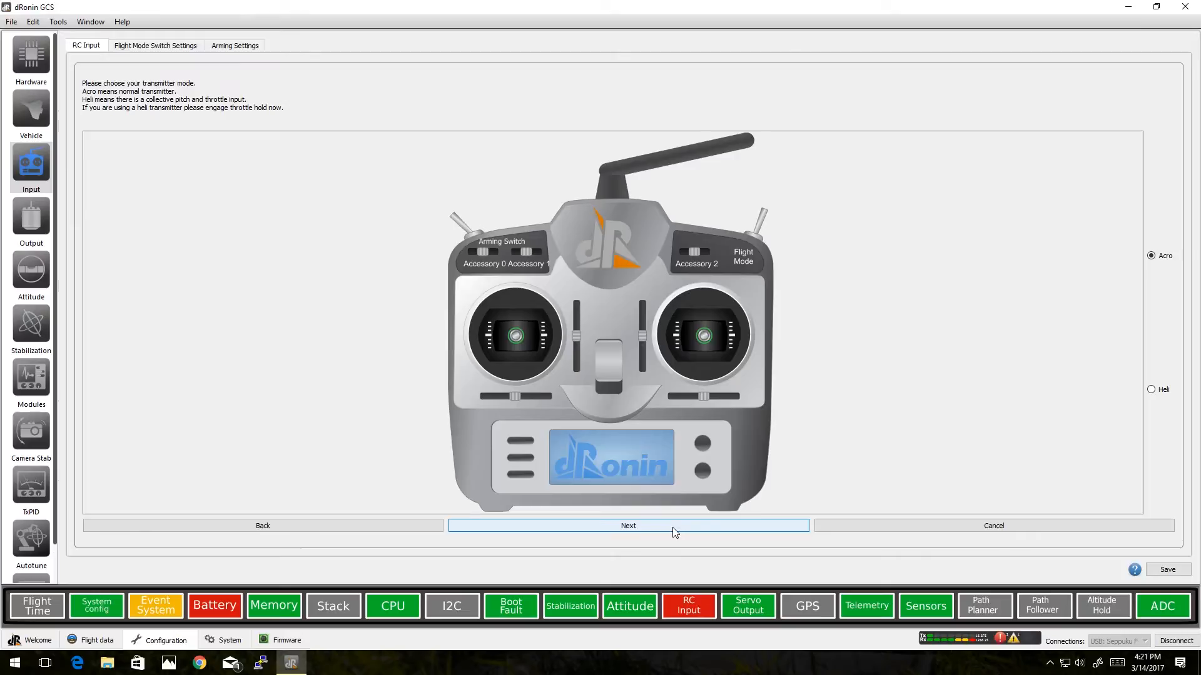
pyautogui.click(657, 523)
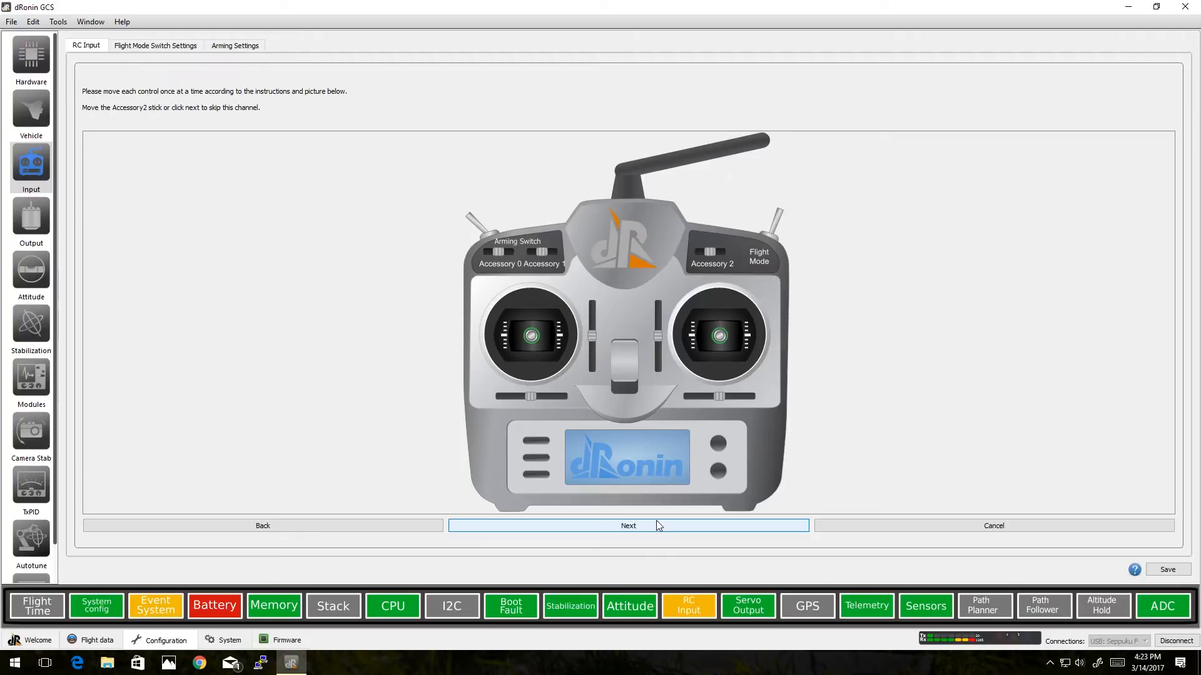
# Skip the Accessory2 channel and record the centre positions and full travel of all transmitter controls.
pyautogui.click(659, 526)
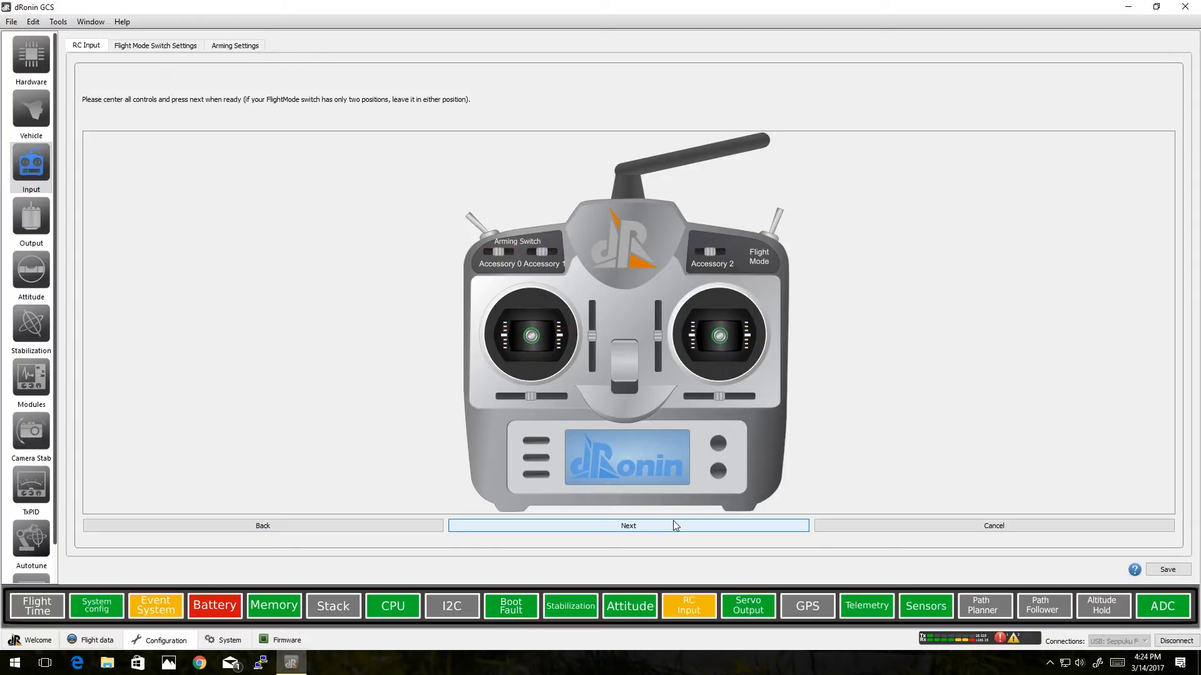
pyautogui.click(676, 526)
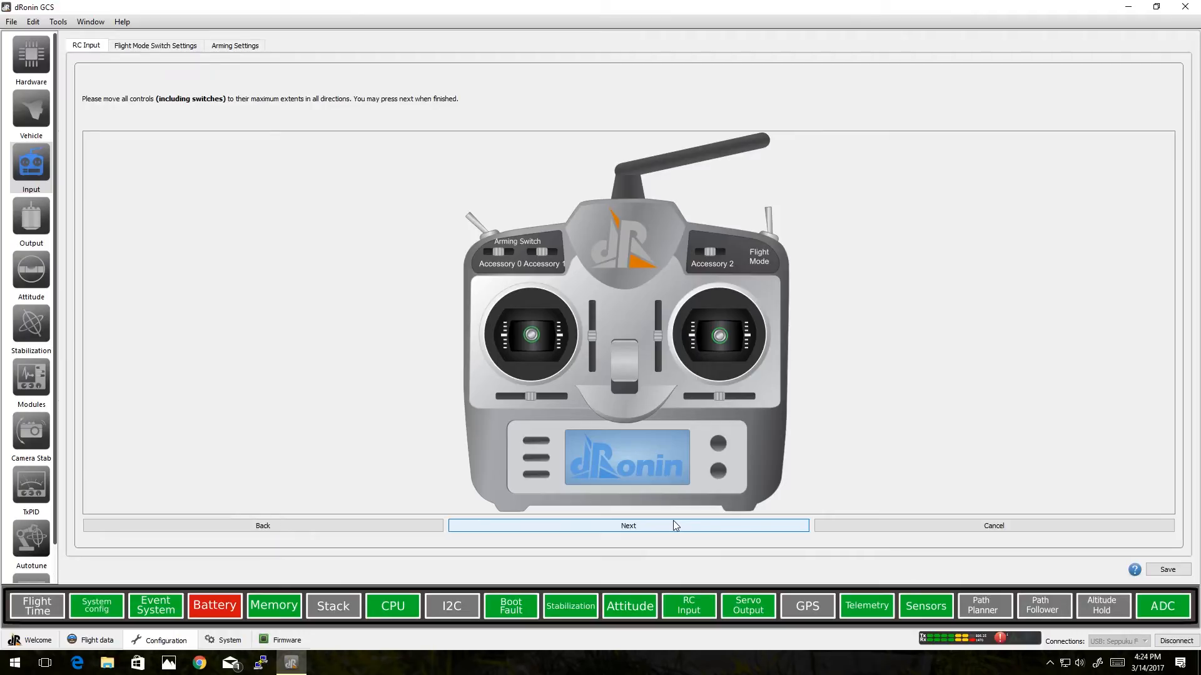
pyautogui.click(675, 526)
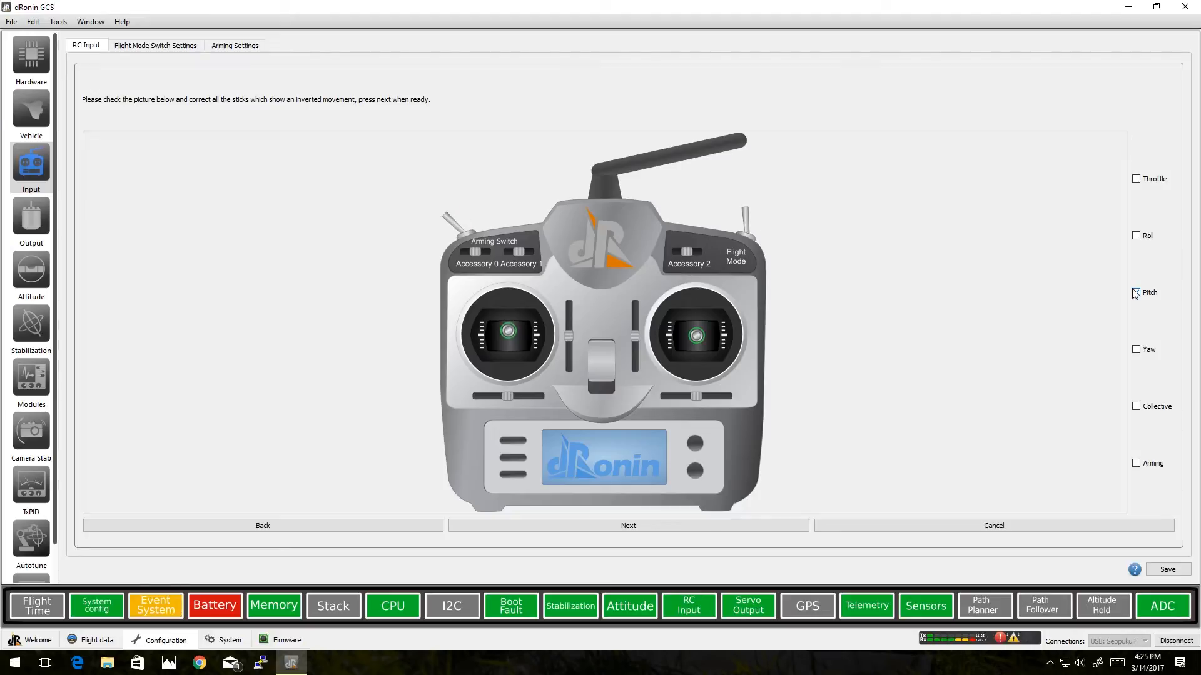
# Invert the pitch channel, run the failsafe check without bypassing it, and finish the inputs wizard.
pyautogui.click(693, 528)
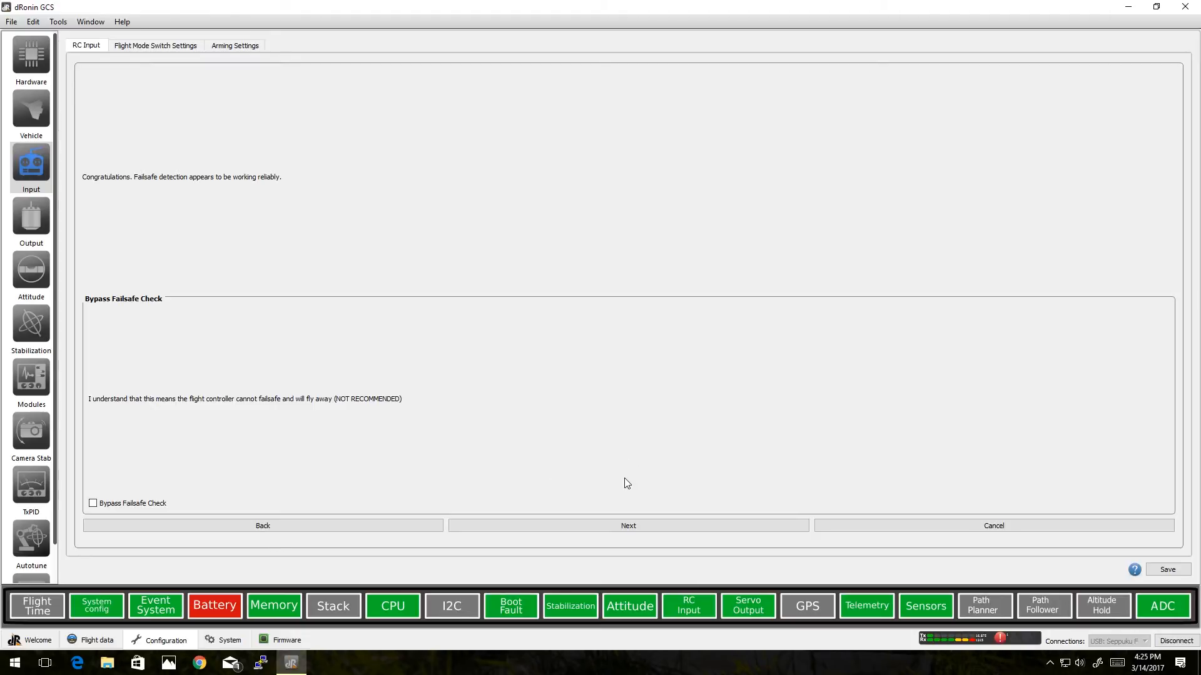
pyautogui.click(635, 526)
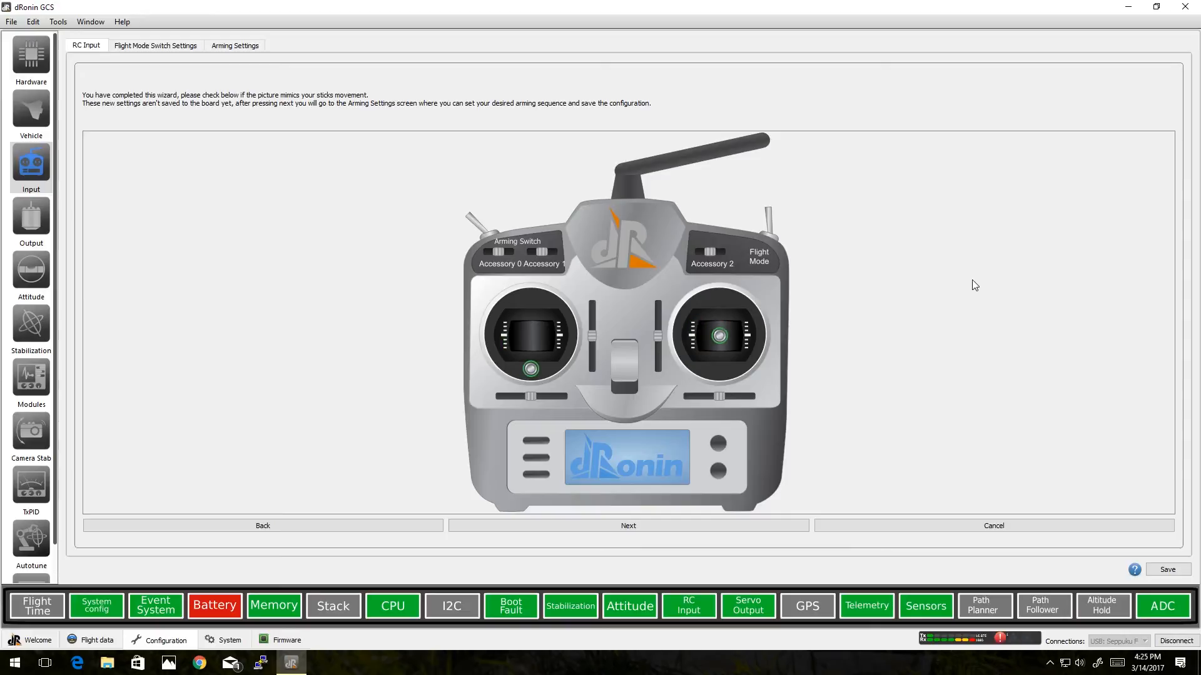
pyautogui.click(636, 526)
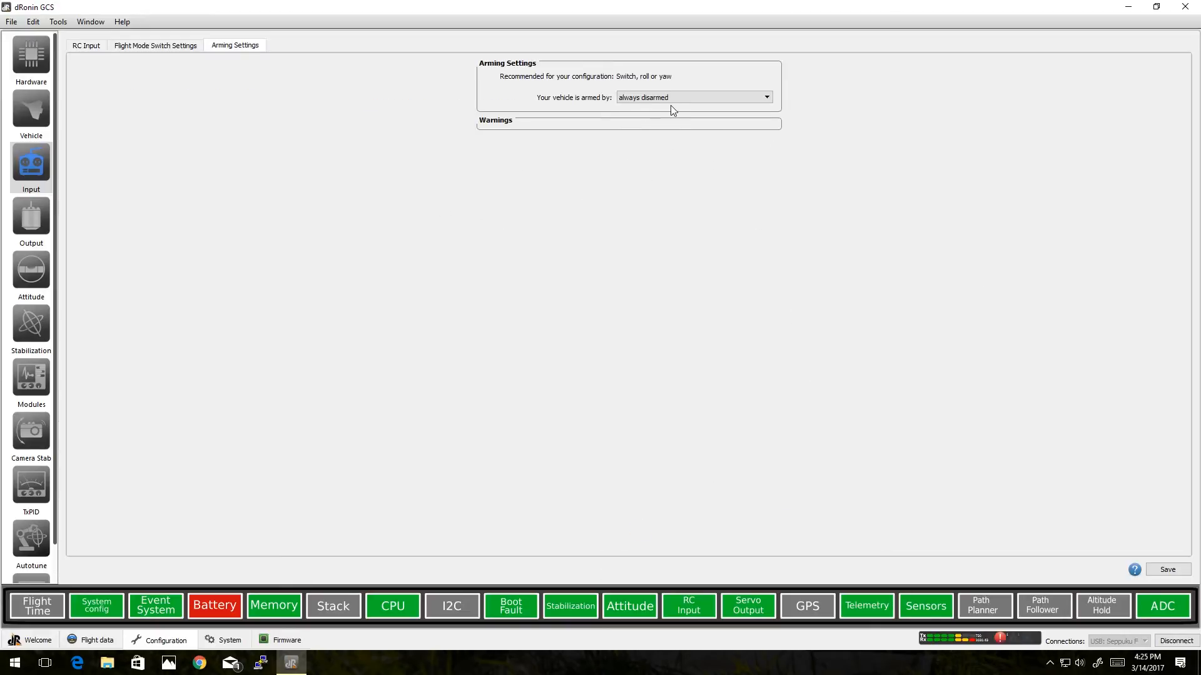
# Set the vehicle to be armed by a switch, keeping gyro calibration at 1000 ms.
pyautogui.click(690, 98)
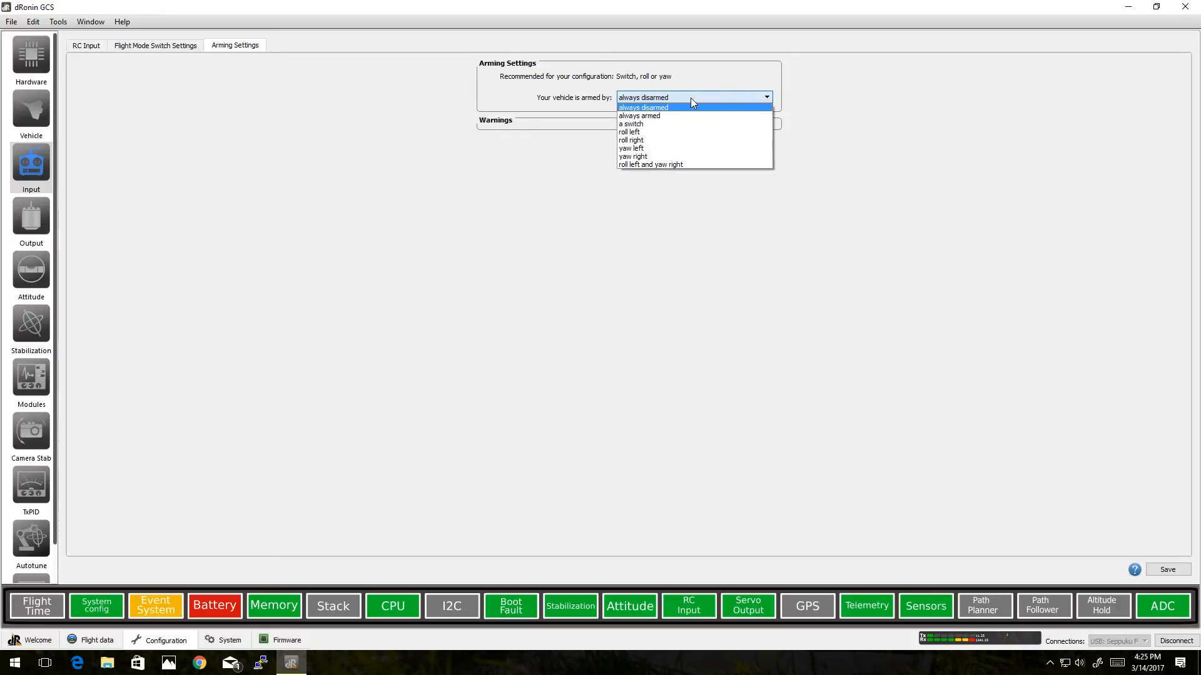
pyautogui.click(703, 129)
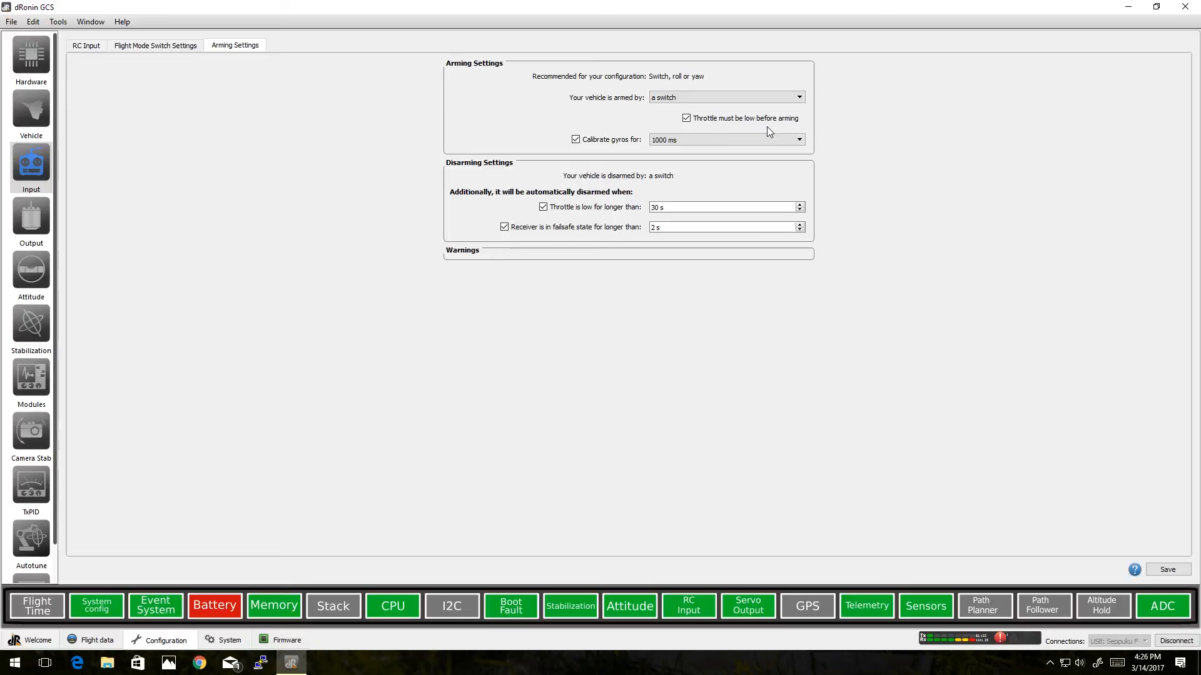
pyautogui.click(699, 143)
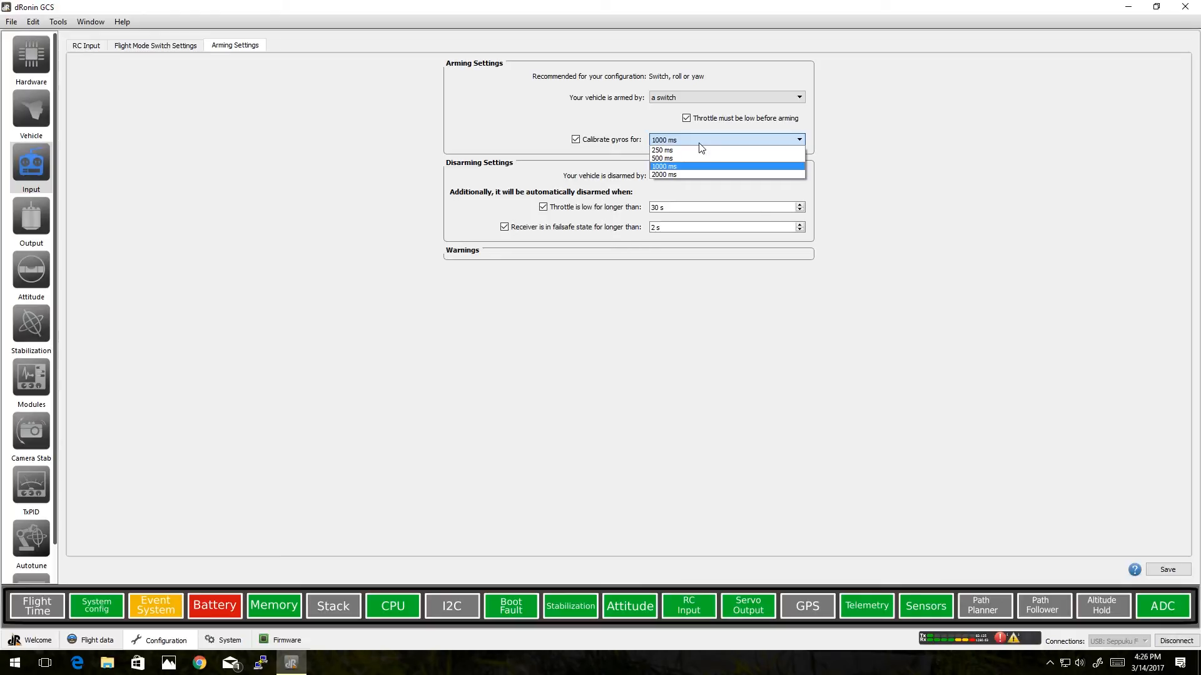
pyautogui.click(956, 152)
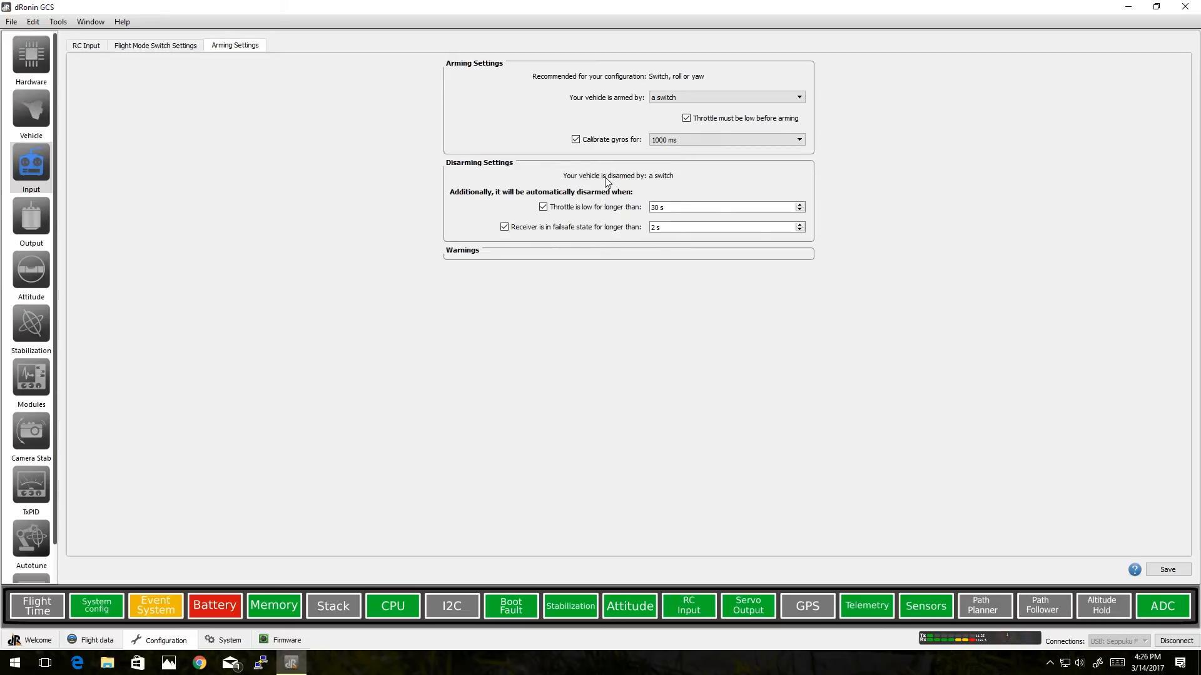
# Keep automatic disarming after 30 s of low throttle enabled and save the arming settings.
pyautogui.click(542, 207)
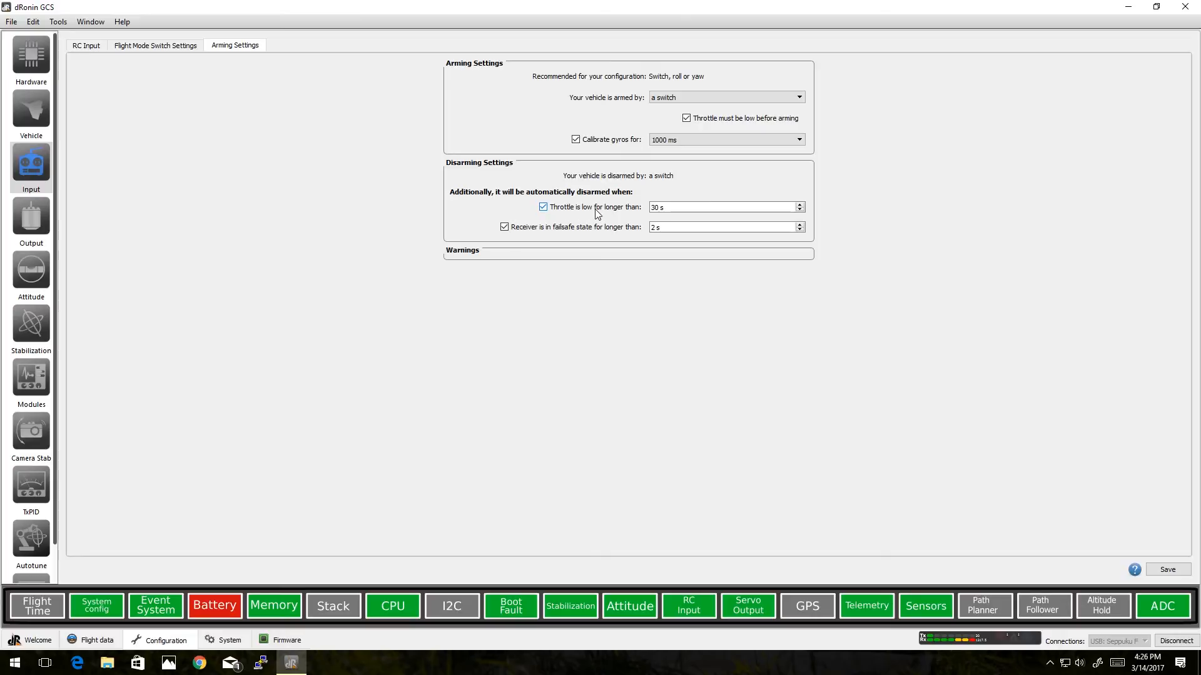
pyautogui.click(652, 208)
pyautogui.click(1181, 571)
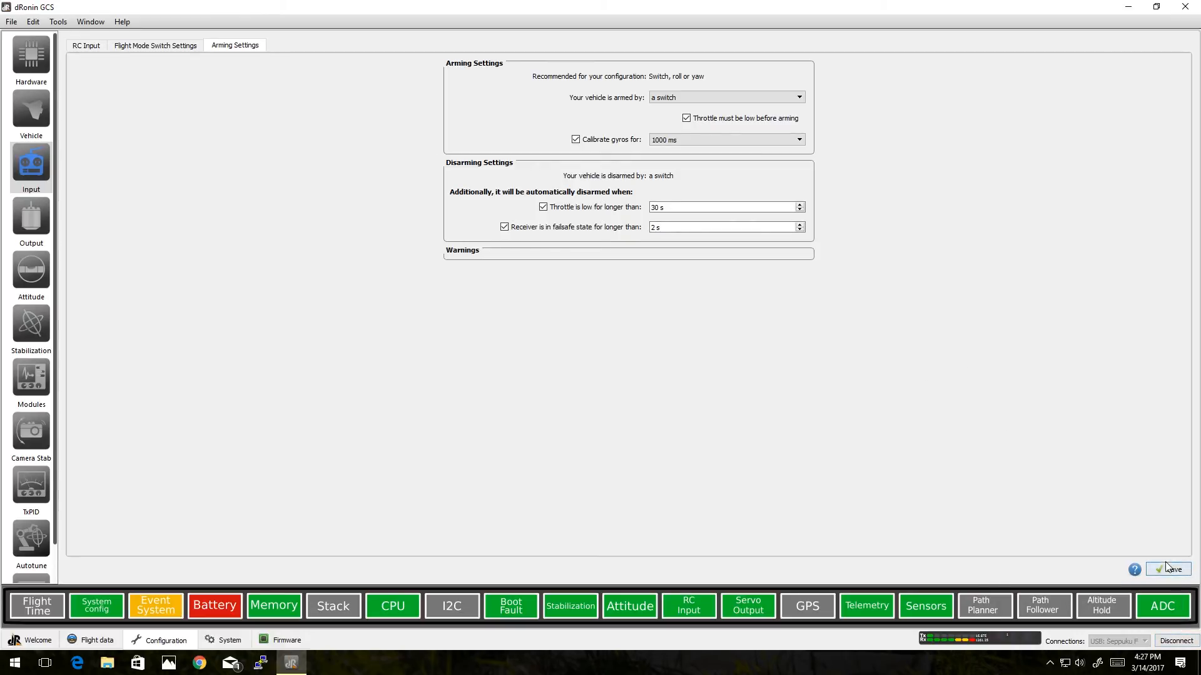
# Move the RC input neutral points to about 953 for Accessory0 and about 955 for Accessory1.
pyautogui.click(82, 47)
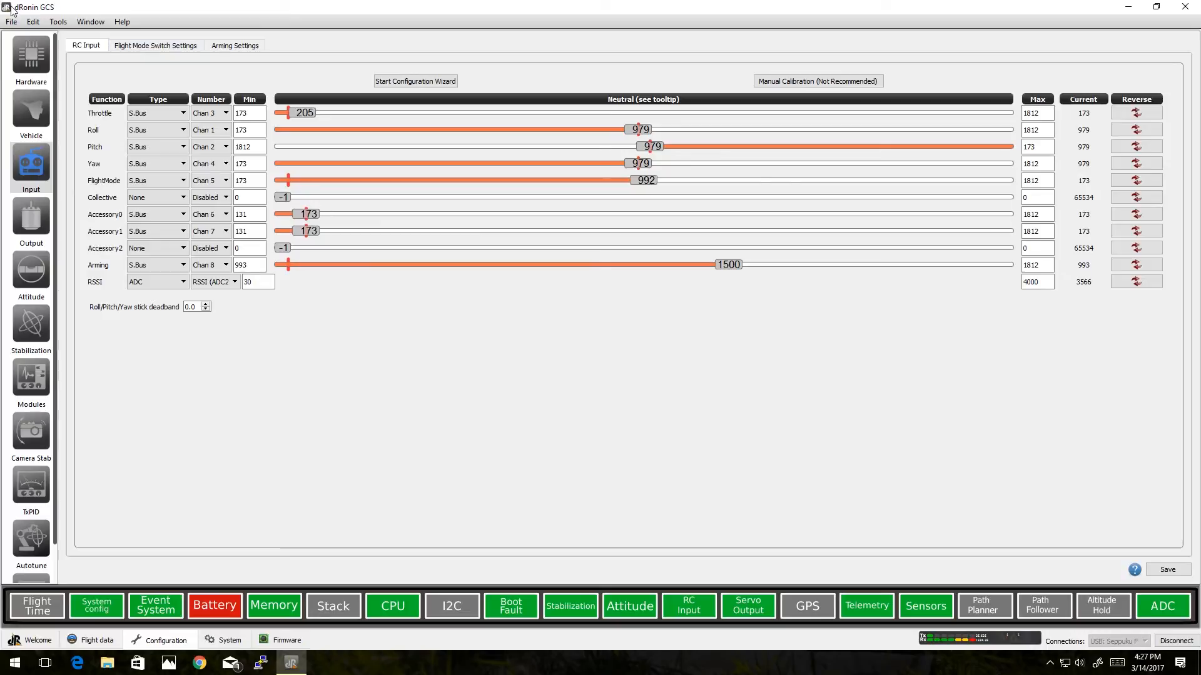
pyautogui.moveTo(308, 214); pyautogui.dragTo(638, 214)
pyautogui.moveTo(308, 231); pyautogui.dragTo(641, 247)
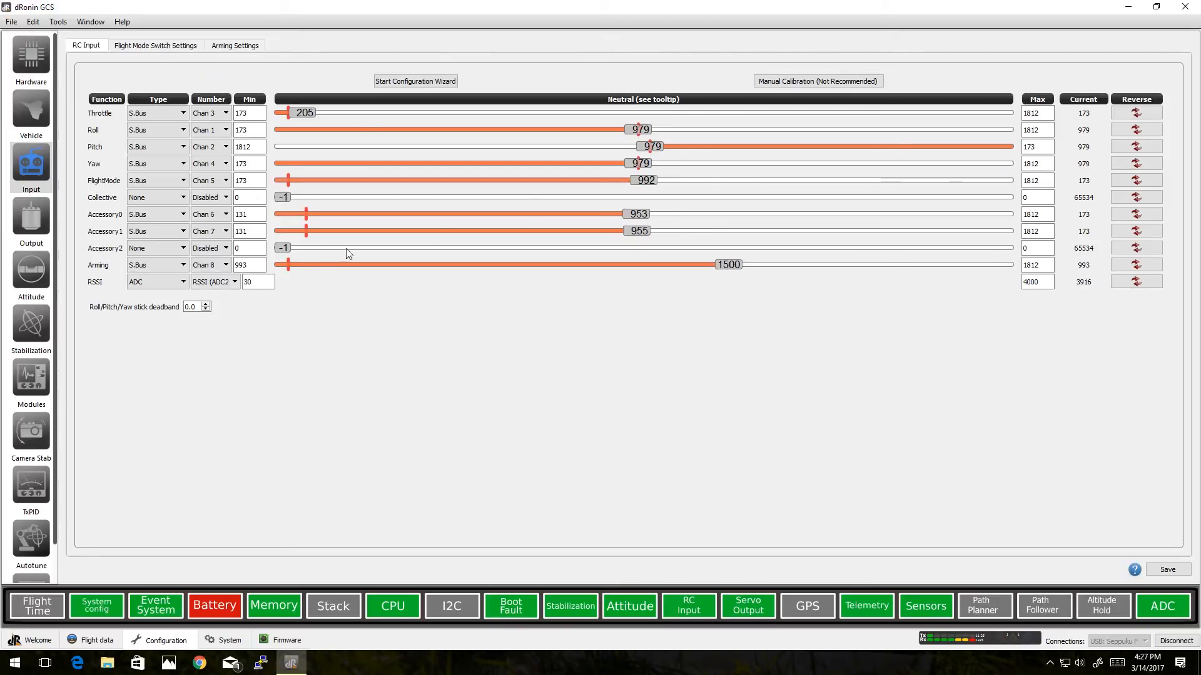
pyautogui.moveTo(526, 197)
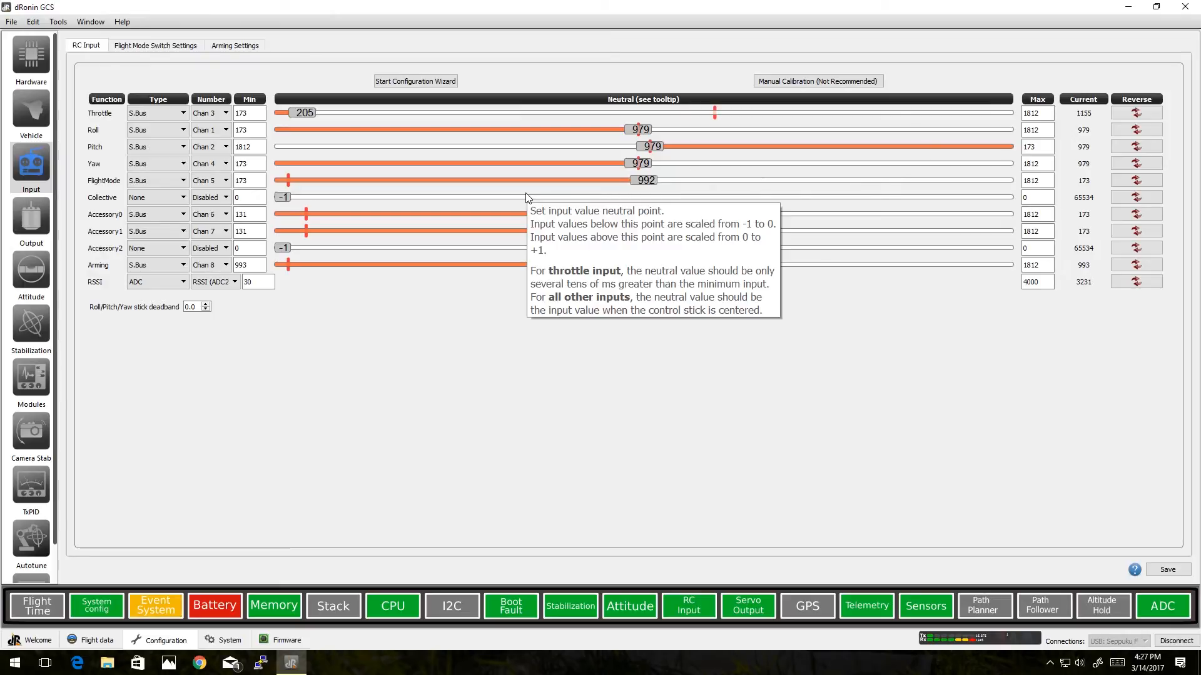
# Set flight mode switch position 2 to Horizon and position 3 to Autotune, keeping Leveling on position 1.
pyautogui.click(167, 47)
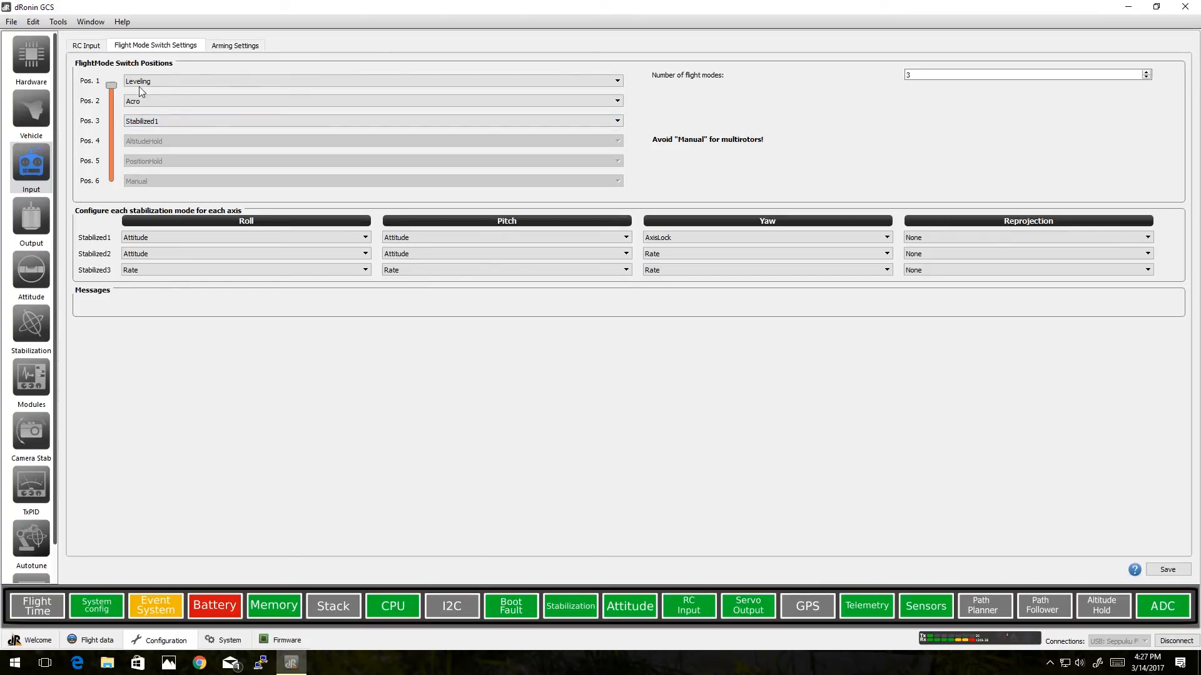
pyautogui.click(184, 104)
pyautogui.click(184, 105)
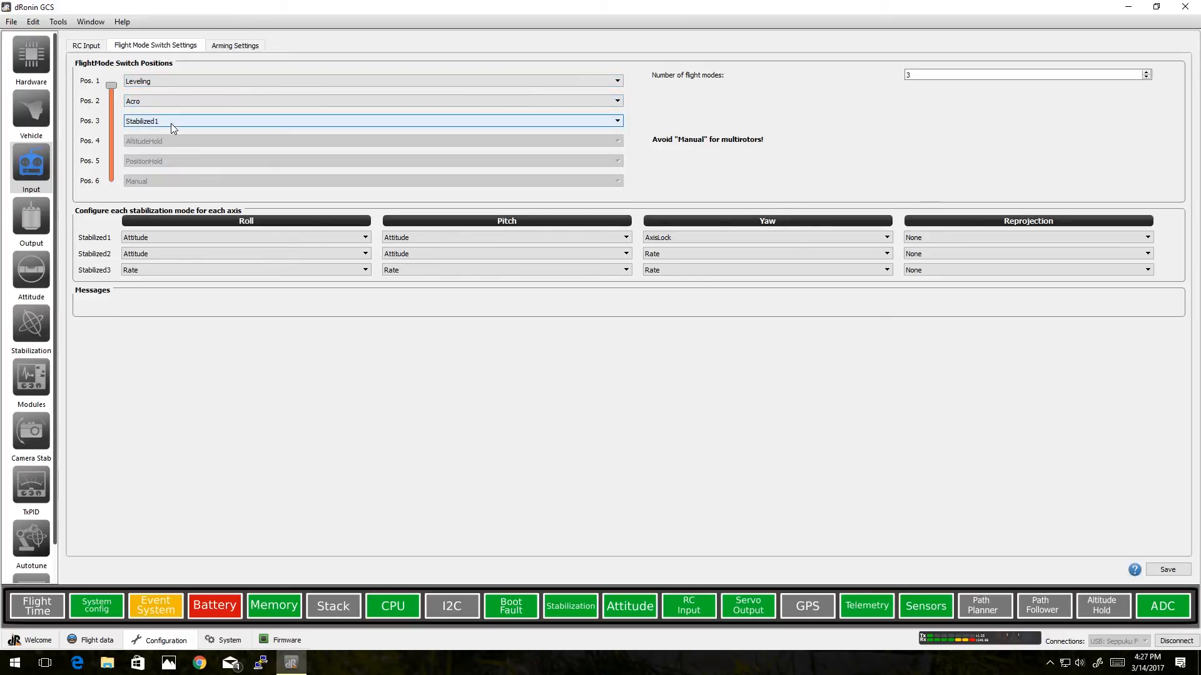
pyautogui.click(171, 122)
pyautogui.click(171, 122)
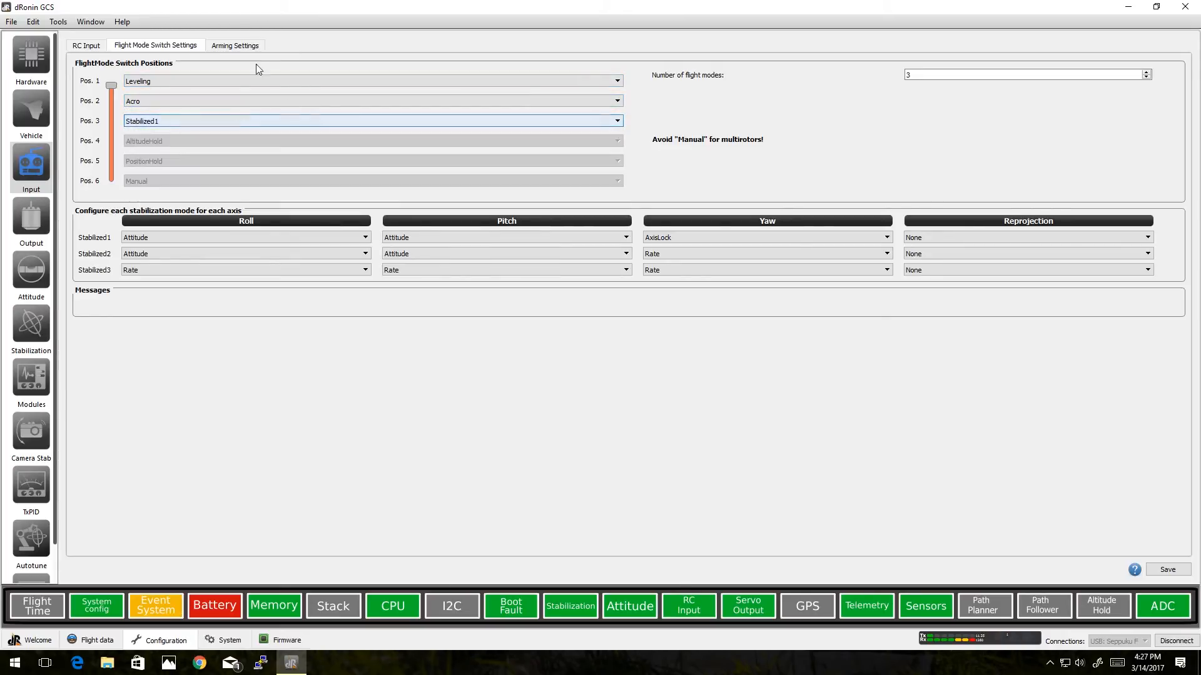
pyautogui.click(196, 82)
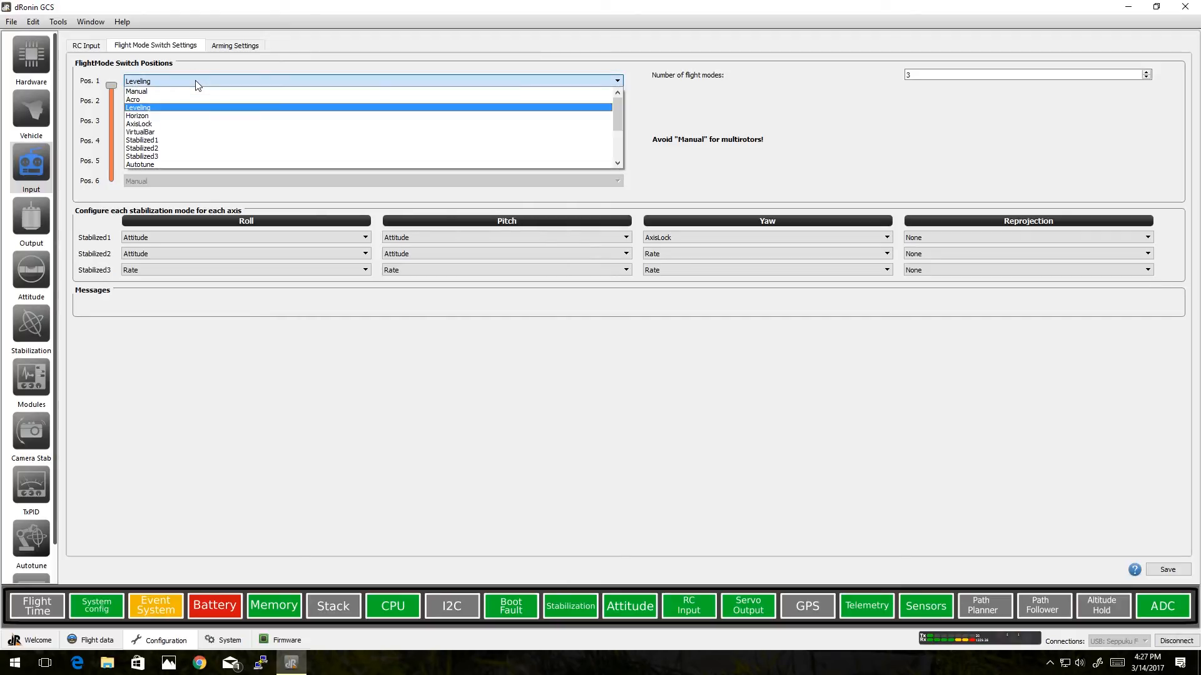
pyautogui.click(198, 84)
pyautogui.click(190, 100)
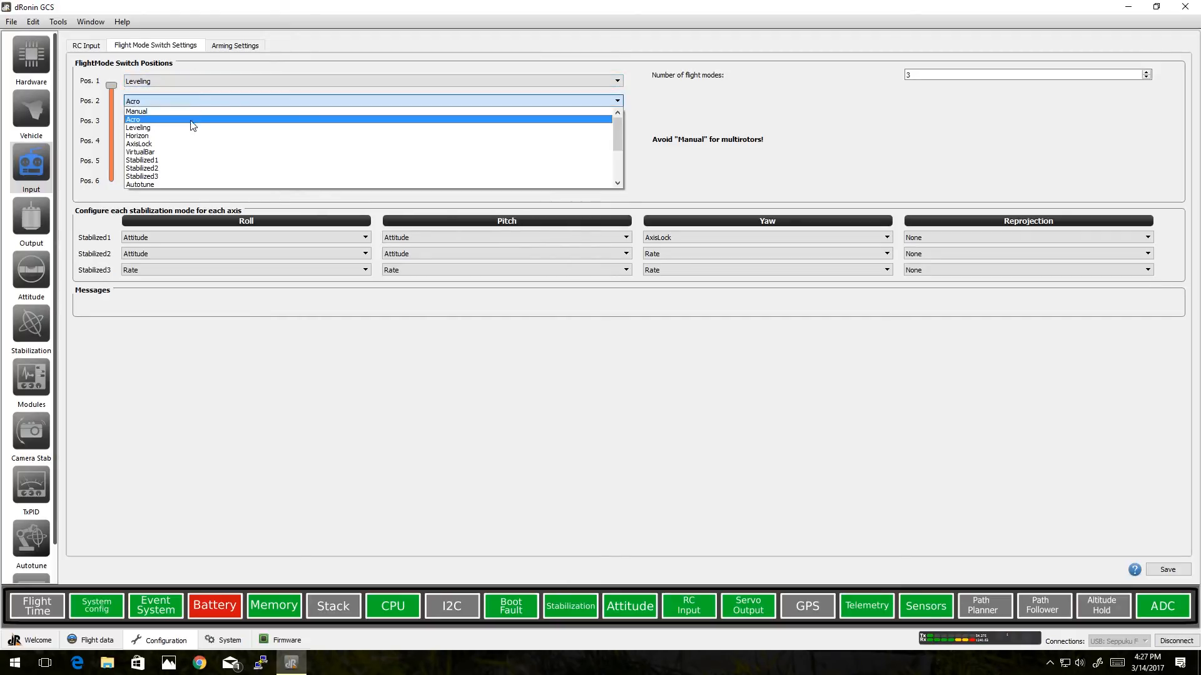
pyautogui.click(194, 137)
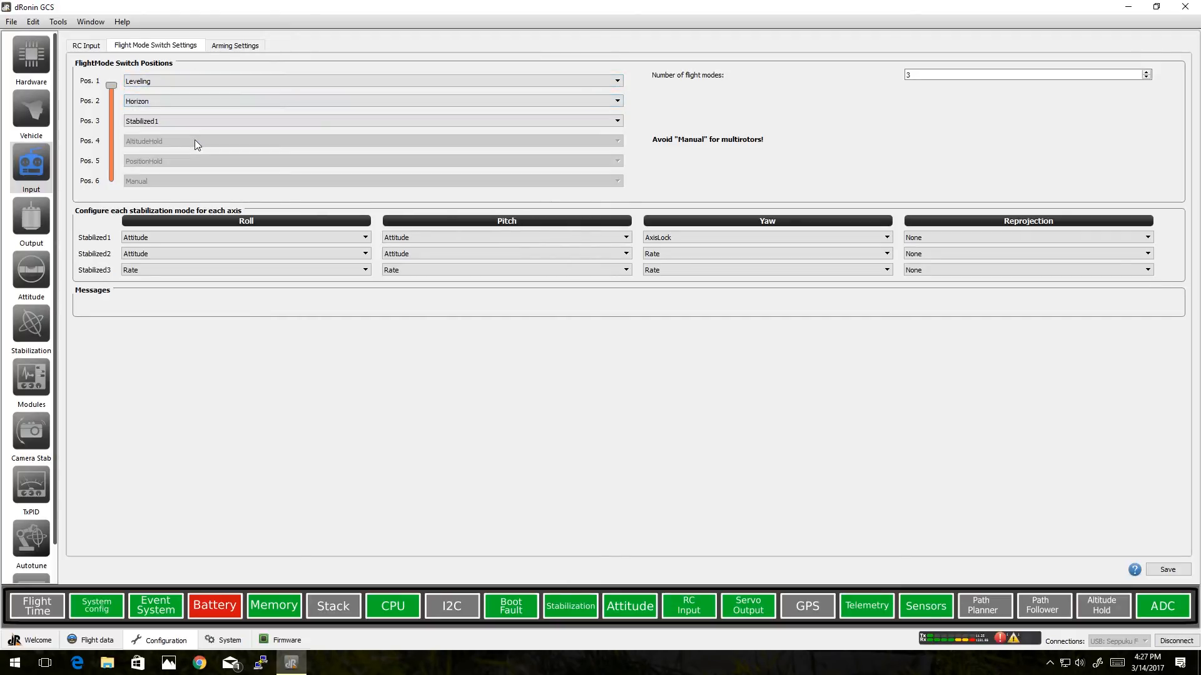
pyautogui.click(288, 123)
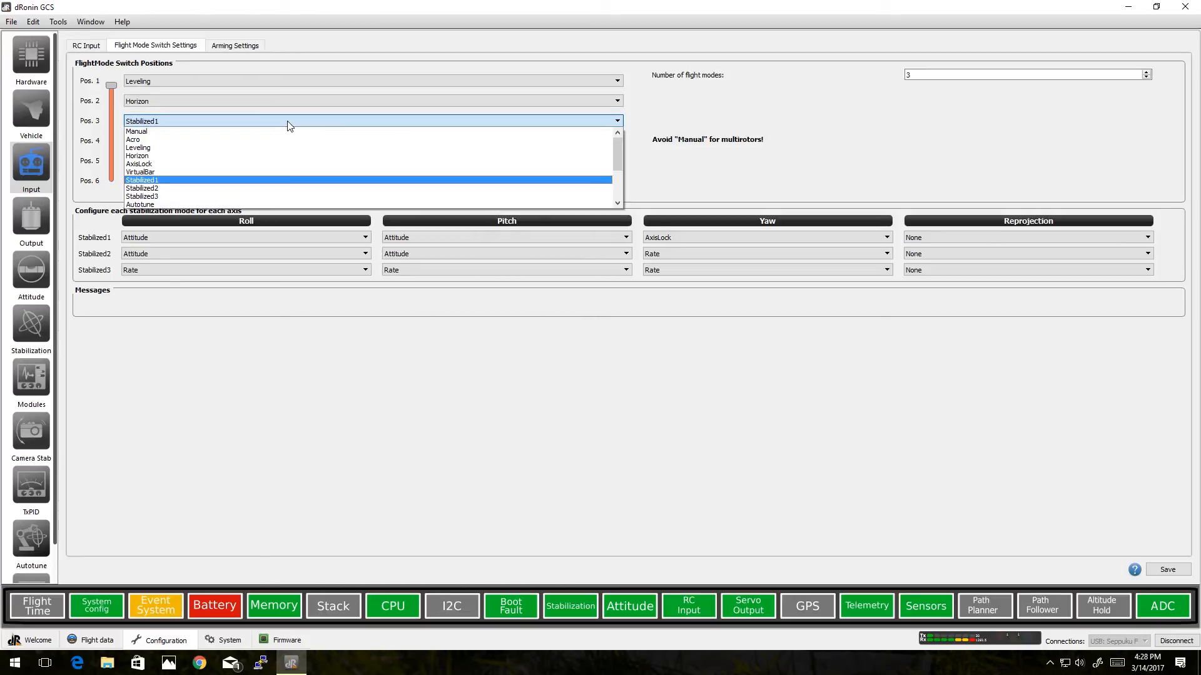
pyautogui.click(192, 204)
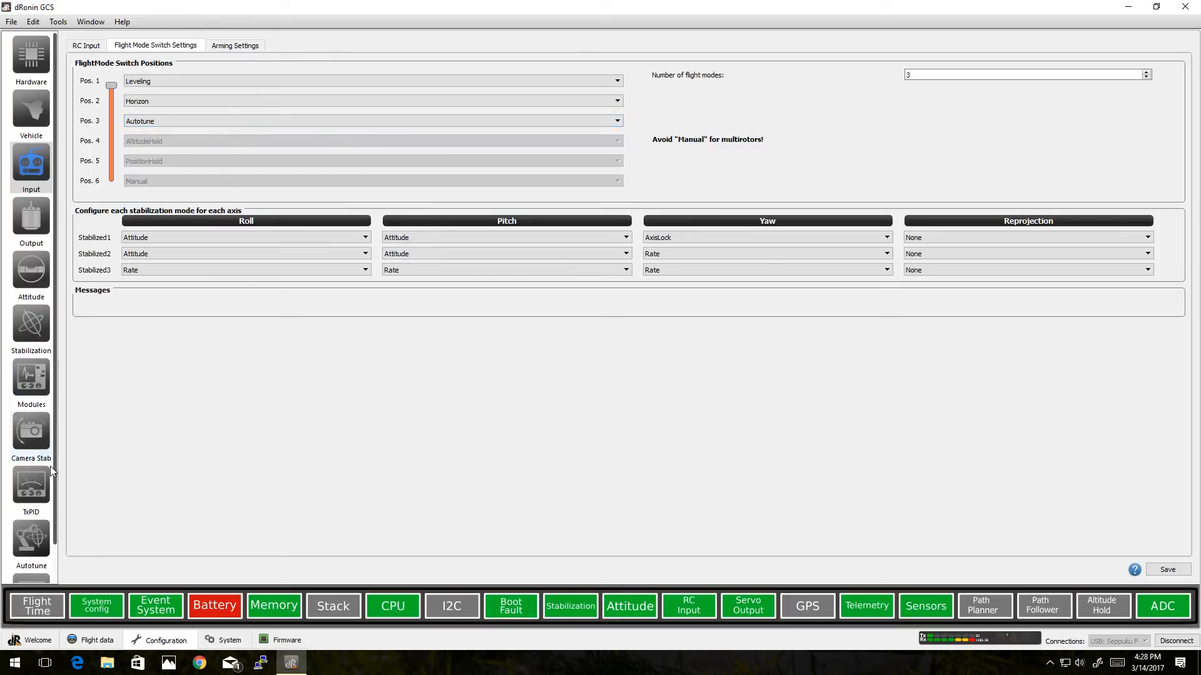
# Enable the Autotune module and save its setting.
pyautogui.click(31, 543)
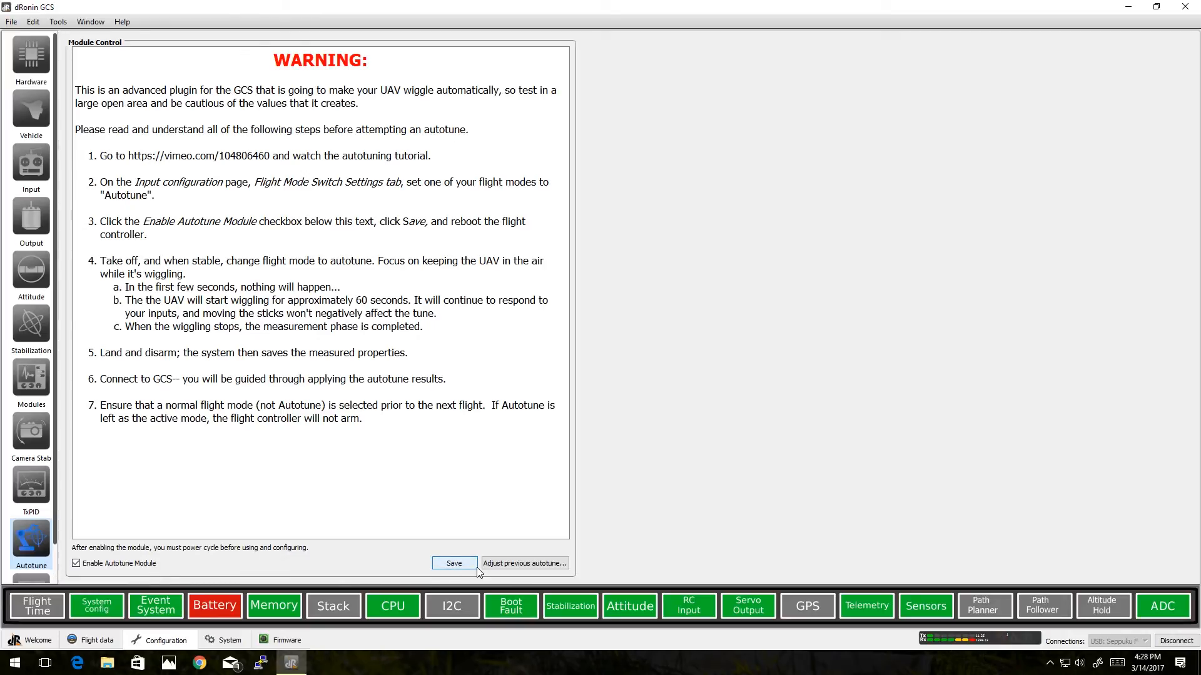
# Open the Seppuku hardware configuration and review the protocols available for UART3 without changing the port.
pyautogui.click(35, 286)
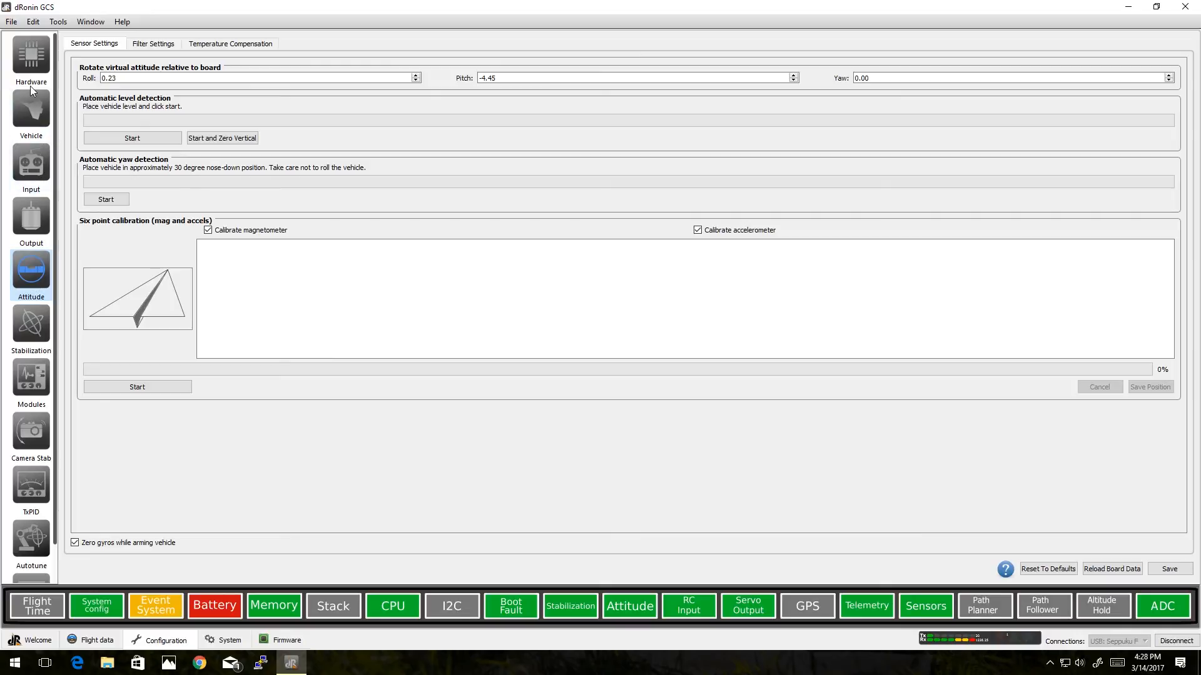
pyautogui.click(36, 166)
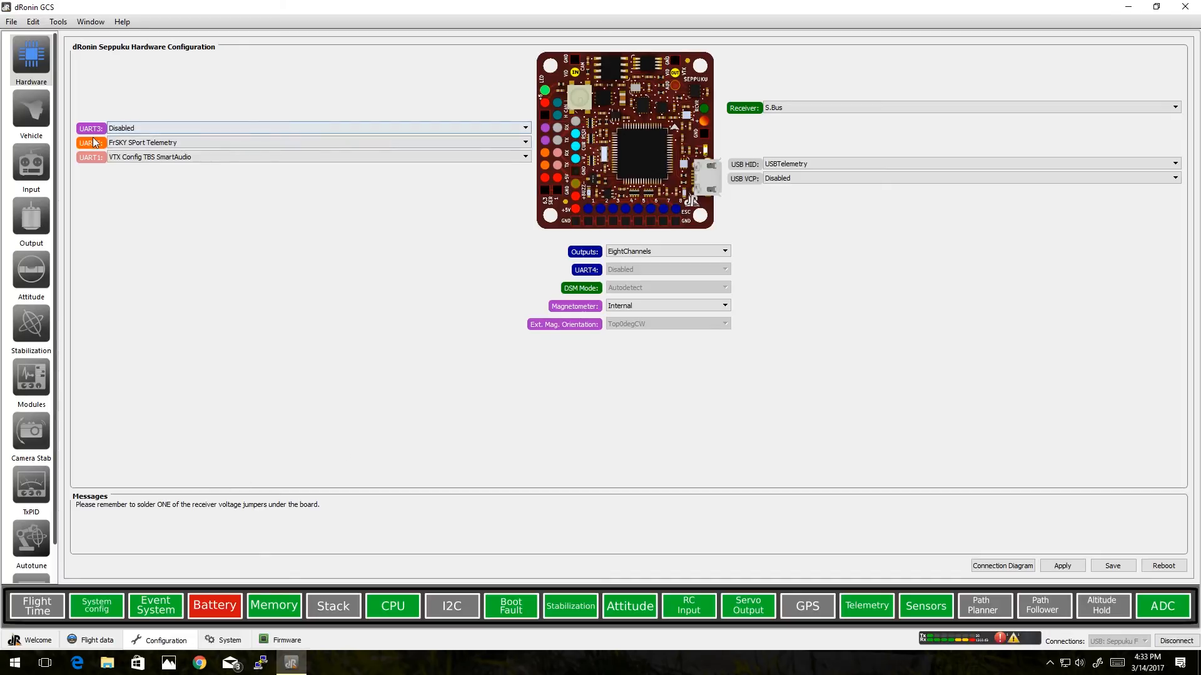
pyautogui.click(115, 129)
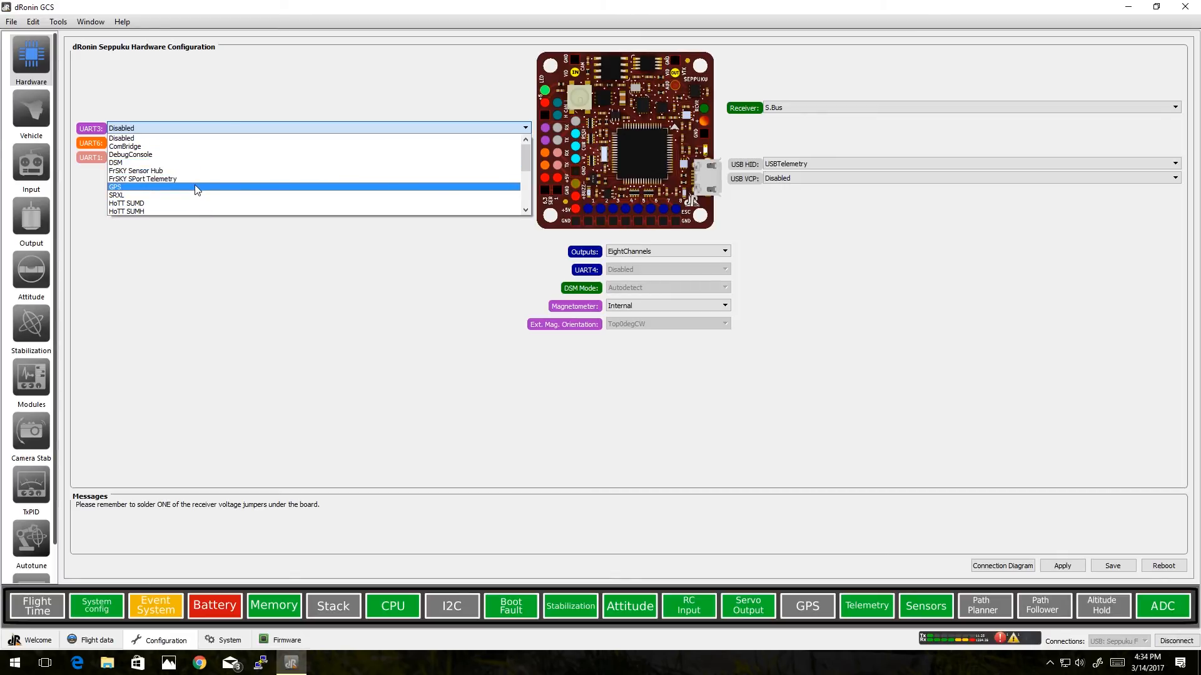
pyautogui.scroll(-4, 203, 200)
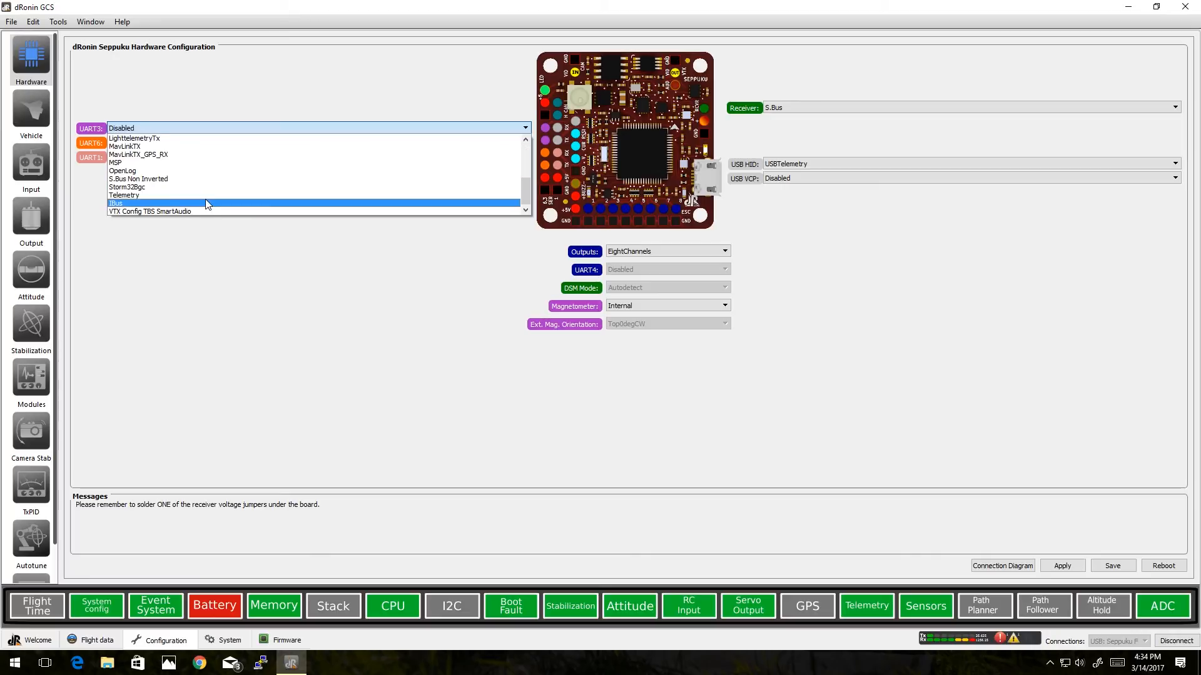
pyautogui.scroll(2, 195, 199)
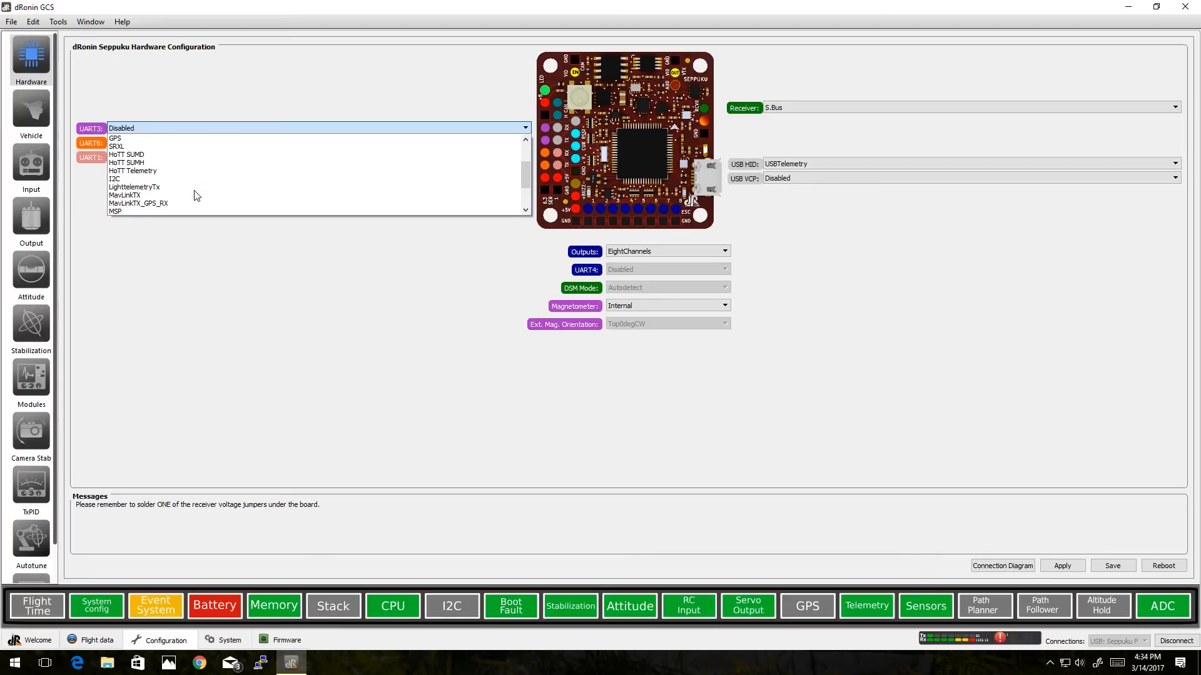
pyautogui.scroll(2, 220, 204)
pyautogui.click(320, 79)
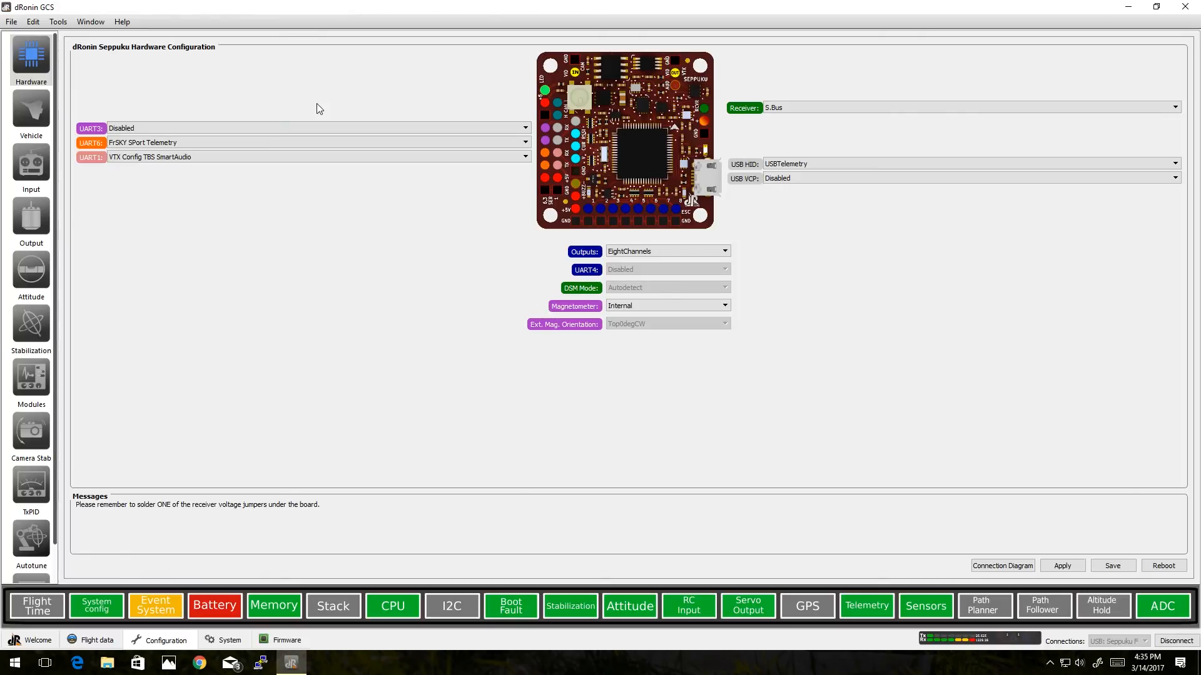
# Open the stabilization settings and raise the roll full stick rate to about 267 deg/s.
pyautogui.click(32, 320)
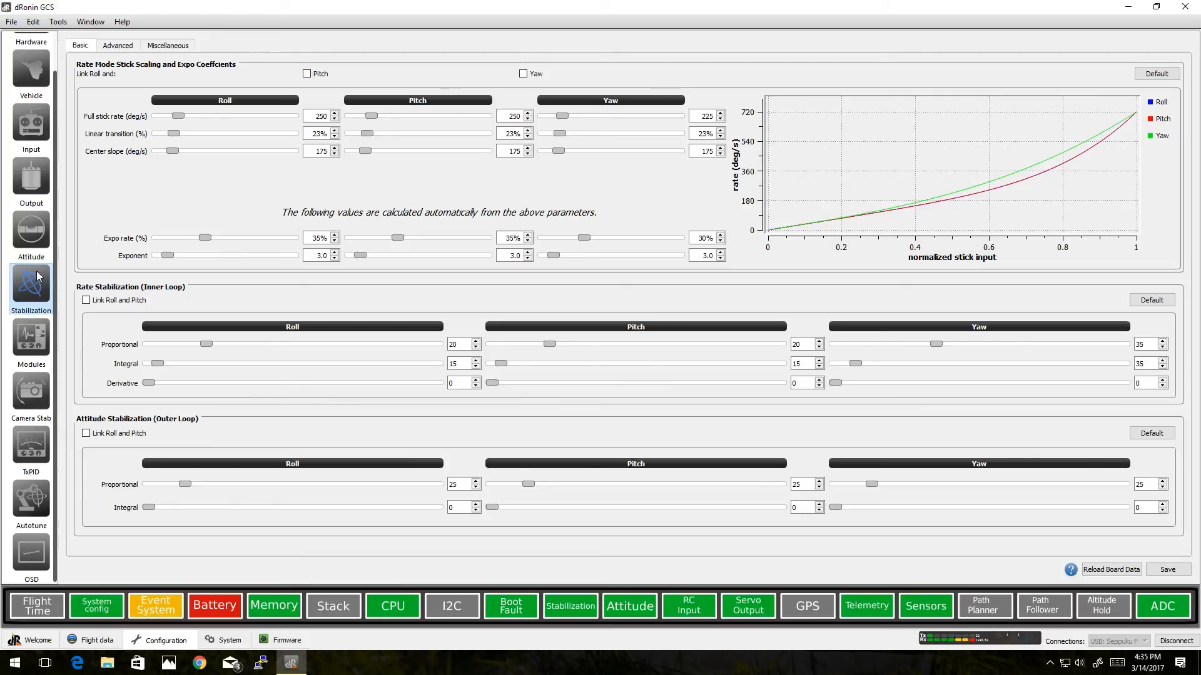
pyautogui.moveTo(178, 116)
pyautogui.mouseDown()
pyautogui.moveTo(191, 115)
pyautogui.moveTo(188, 134)
pyautogui.moveTo(228, 134)
pyautogui.moveTo(153, 133)
pyautogui.moveTo(206, 133)
pyautogui.moveTo(158, 151)
pyautogui.moveTo(204, 151)
pyautogui.moveTo(207, 120)
pyautogui.moveTo(307, 128)
pyautogui.moveTo(172, 120)
pyautogui.moveTo(188, 120)
pyautogui.moveTo(143, 133)
pyautogui.moveTo(187, 135)
pyautogui.moveTo(180, 121)
pyautogui.moveTo(195, 119)
pyautogui.moveTo(184, 118)
pyautogui.mouseUp()
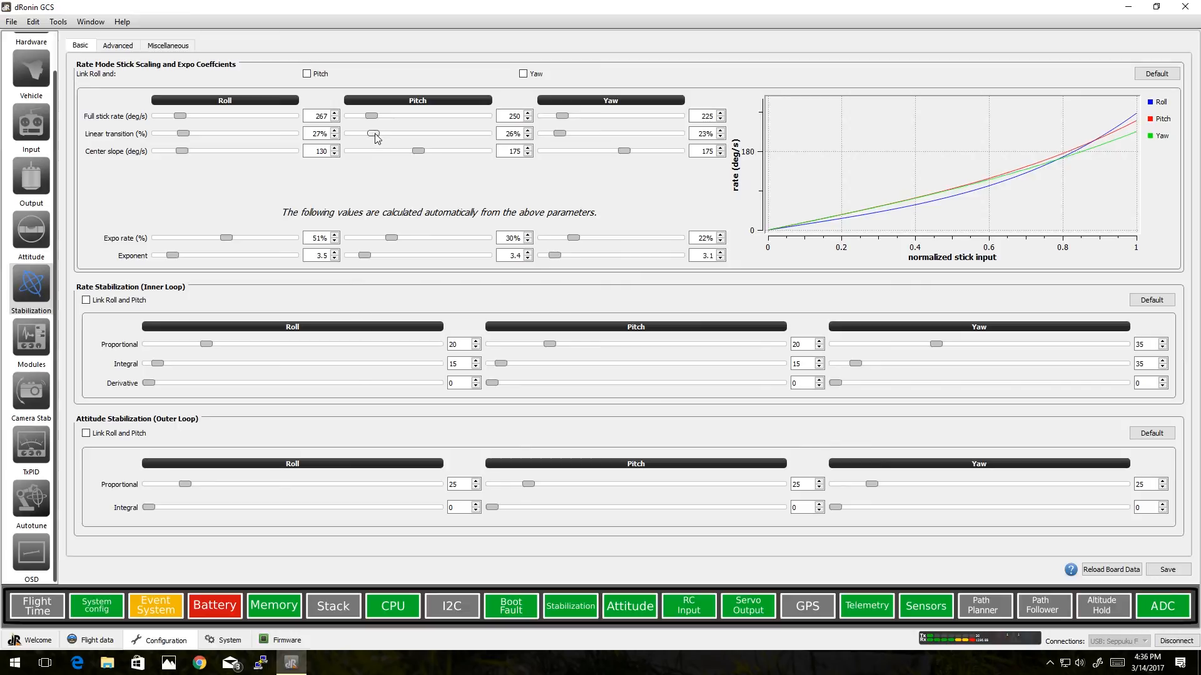
# Review the enabled modules, the battery monitoring settings and the RGB LED settings.
pyautogui.click(35, 388)
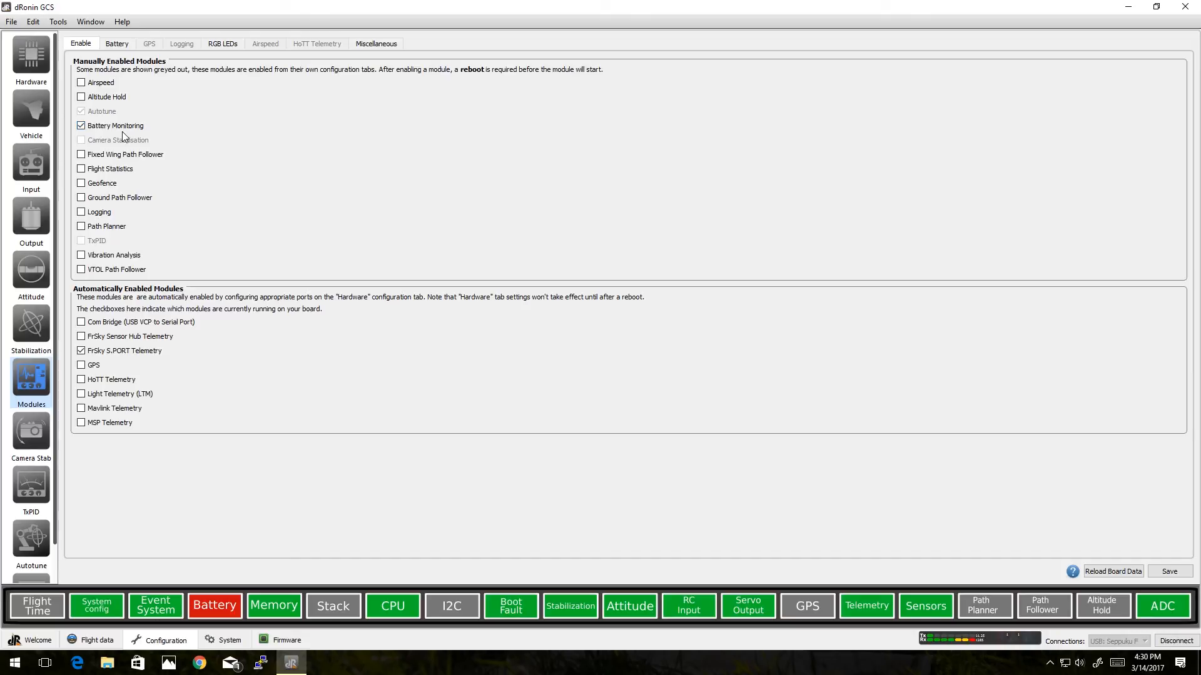
pyautogui.click(119, 44)
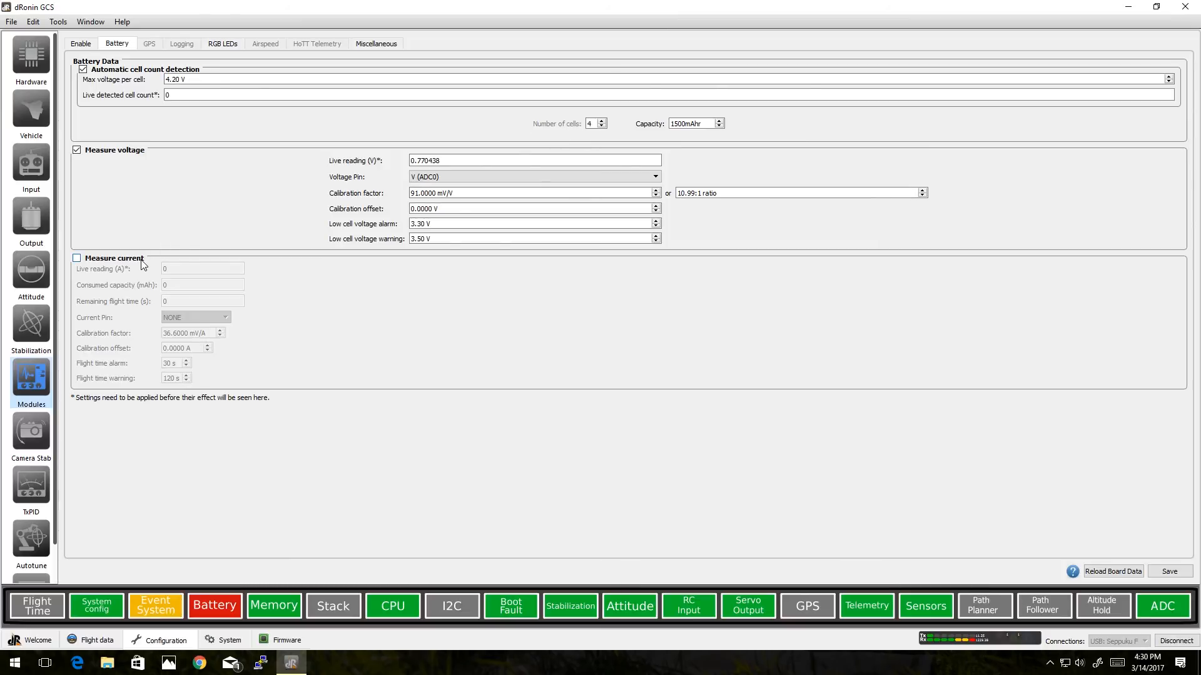
pyautogui.click(215, 45)
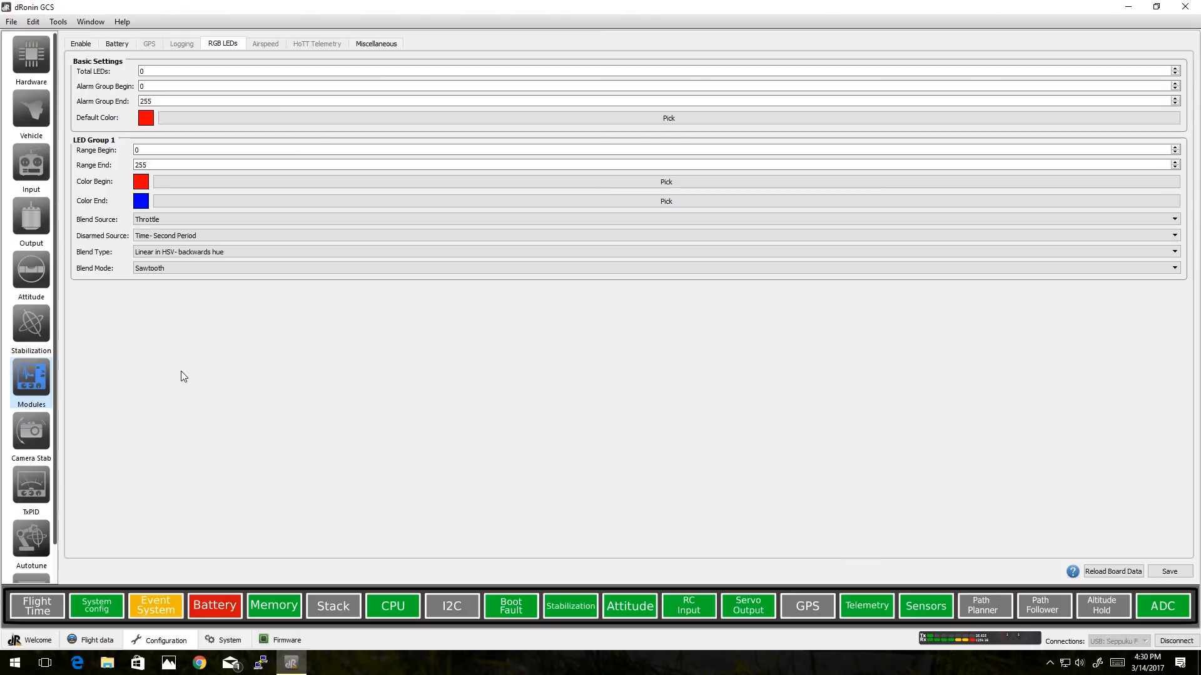
# Open the OSD general settings and review the page options for switch position 1, keeping Custom1.
pyautogui.click(29, 576)
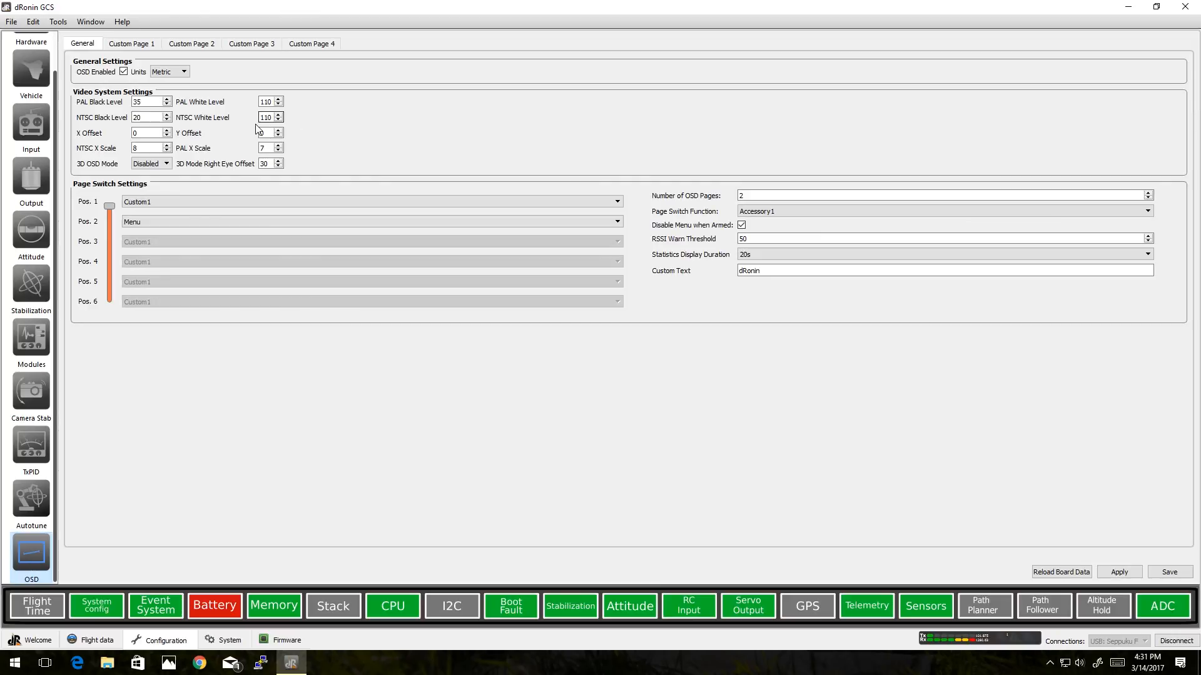
pyautogui.click(191, 202)
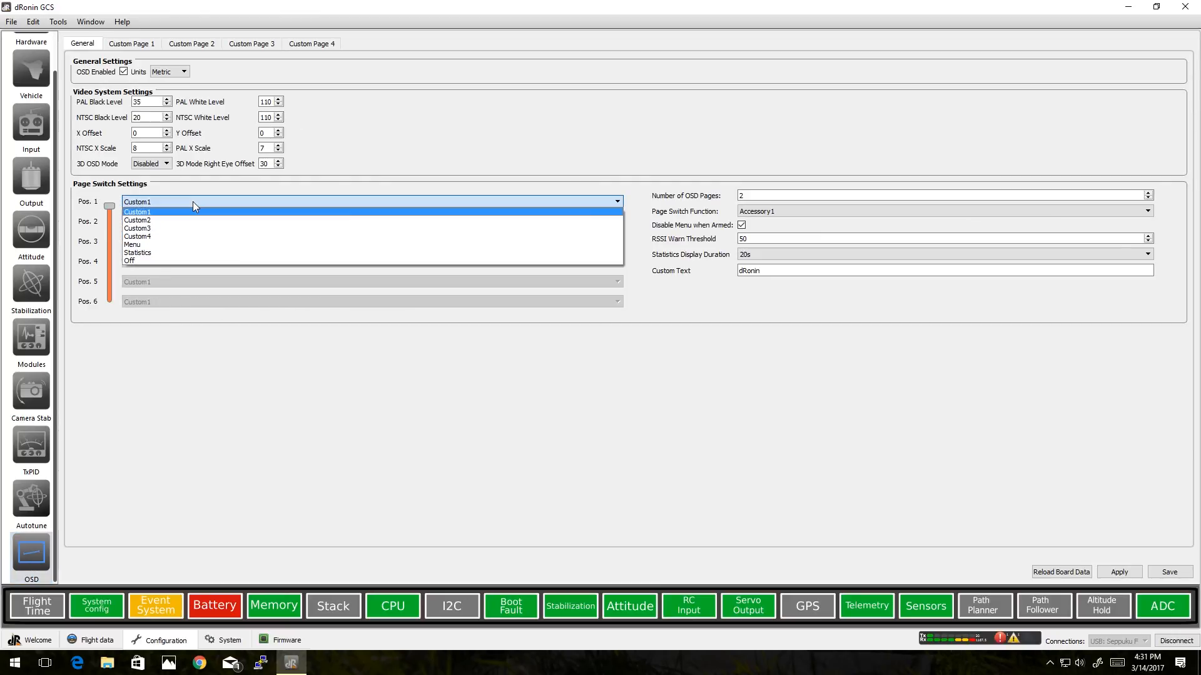
pyautogui.click(162, 213)
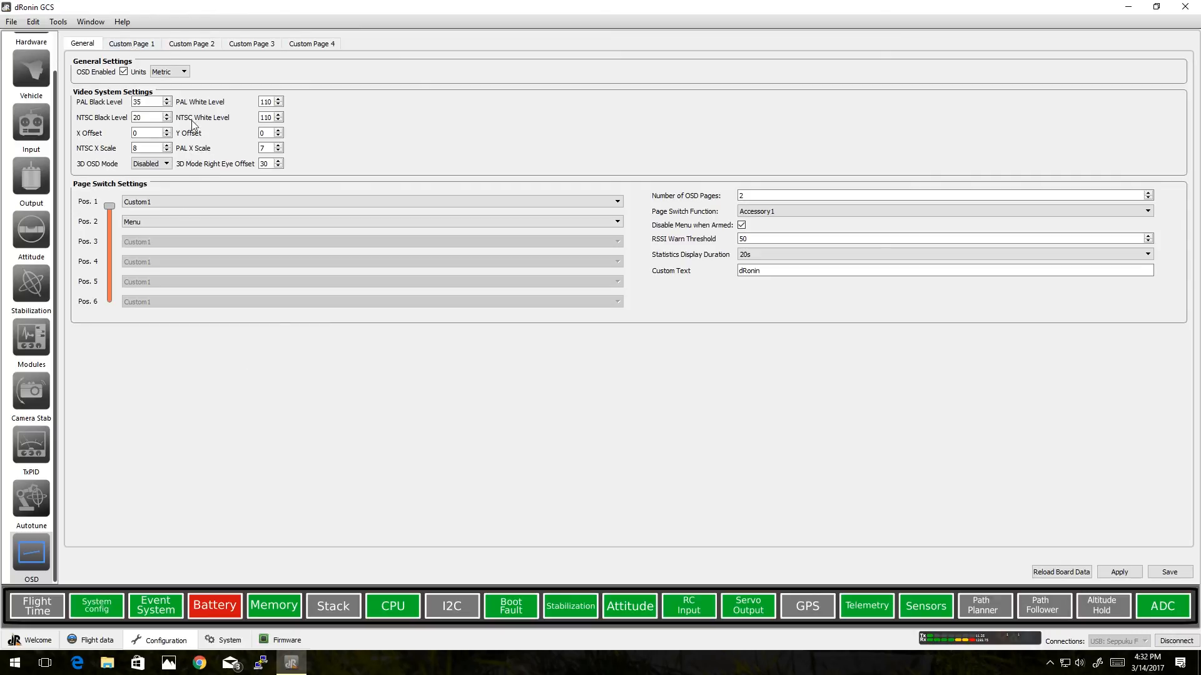
# Examine the display items on OSD Custom Page 1, including their enabled states, positions, alignment and fonts.
pyautogui.click(133, 44)
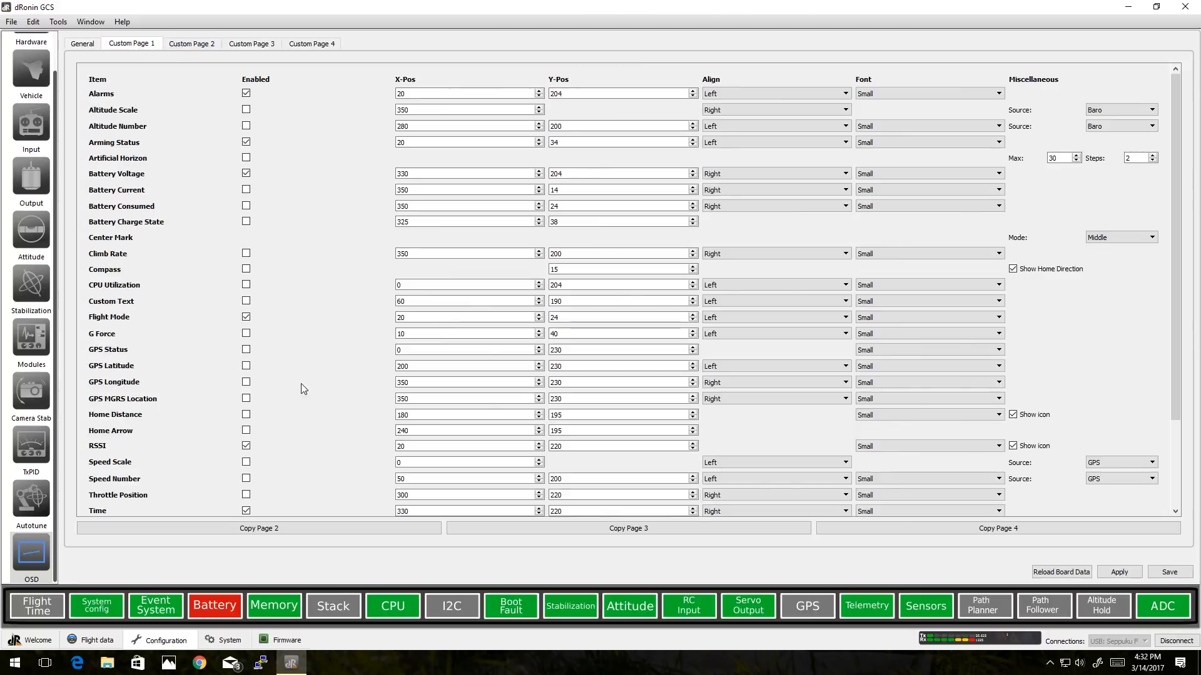
pyautogui.moveTo(1176, 116); pyautogui.dragTo(1175, 263)
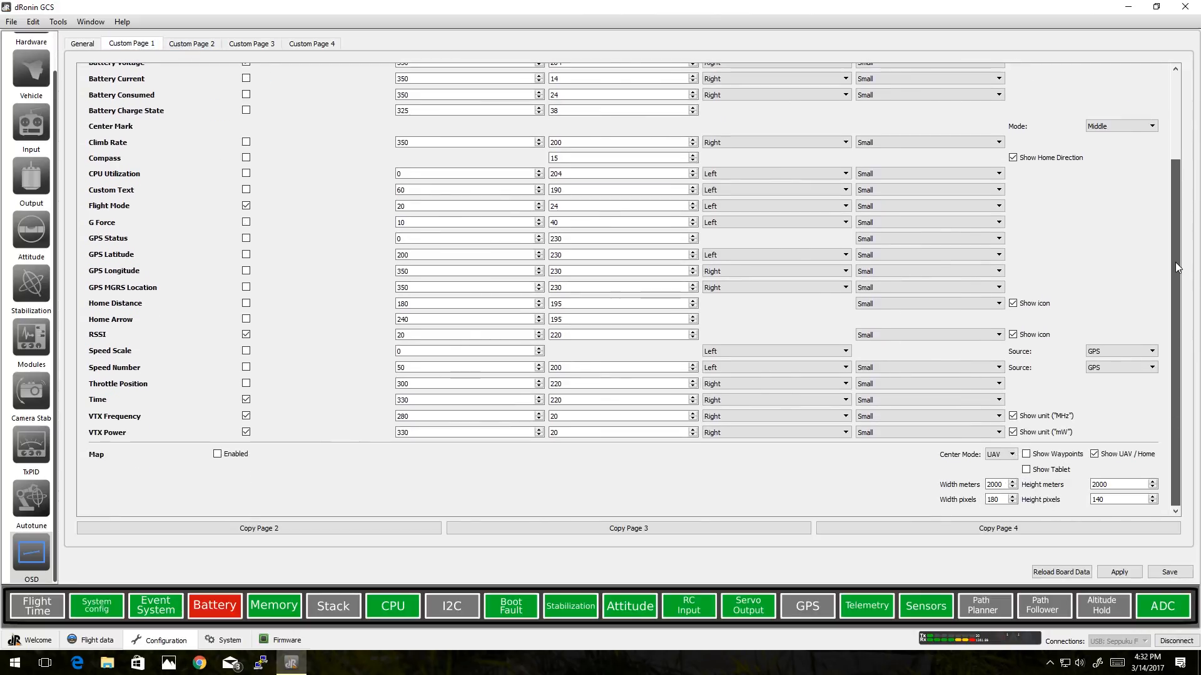
pyautogui.moveTo(1178, 220); pyautogui.dragTo(1178, 95)
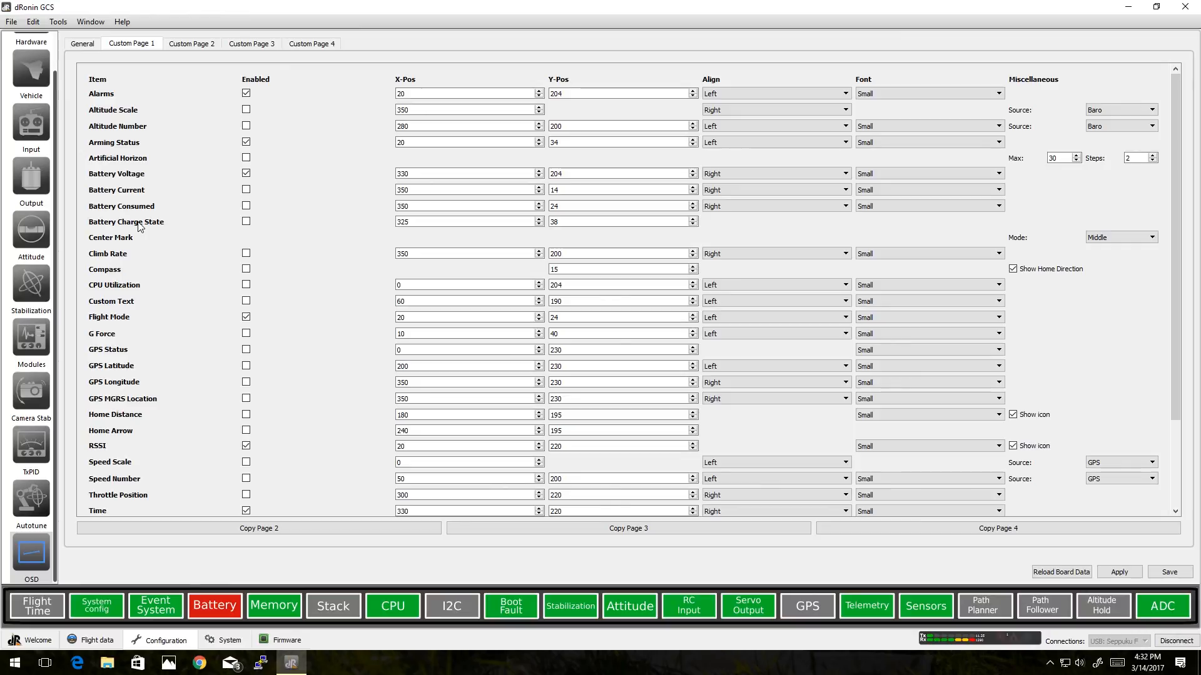
pyautogui.doubleClick(599, 94)
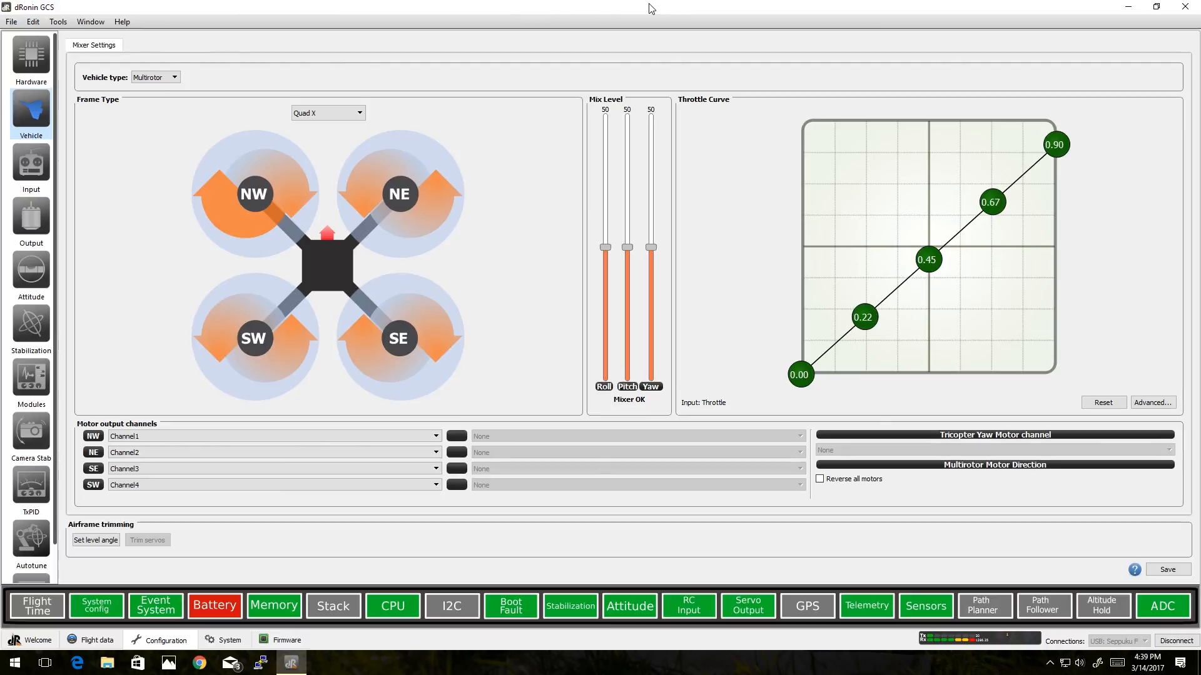
pyautogui.scroll(-1, 41, 156)
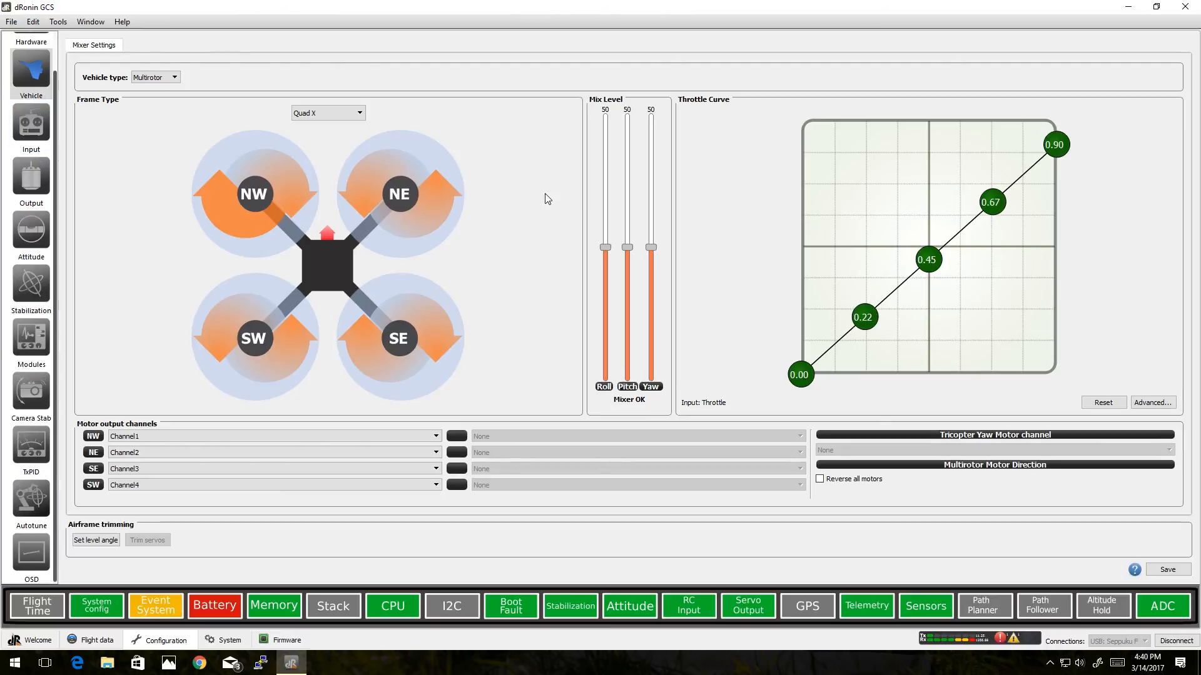